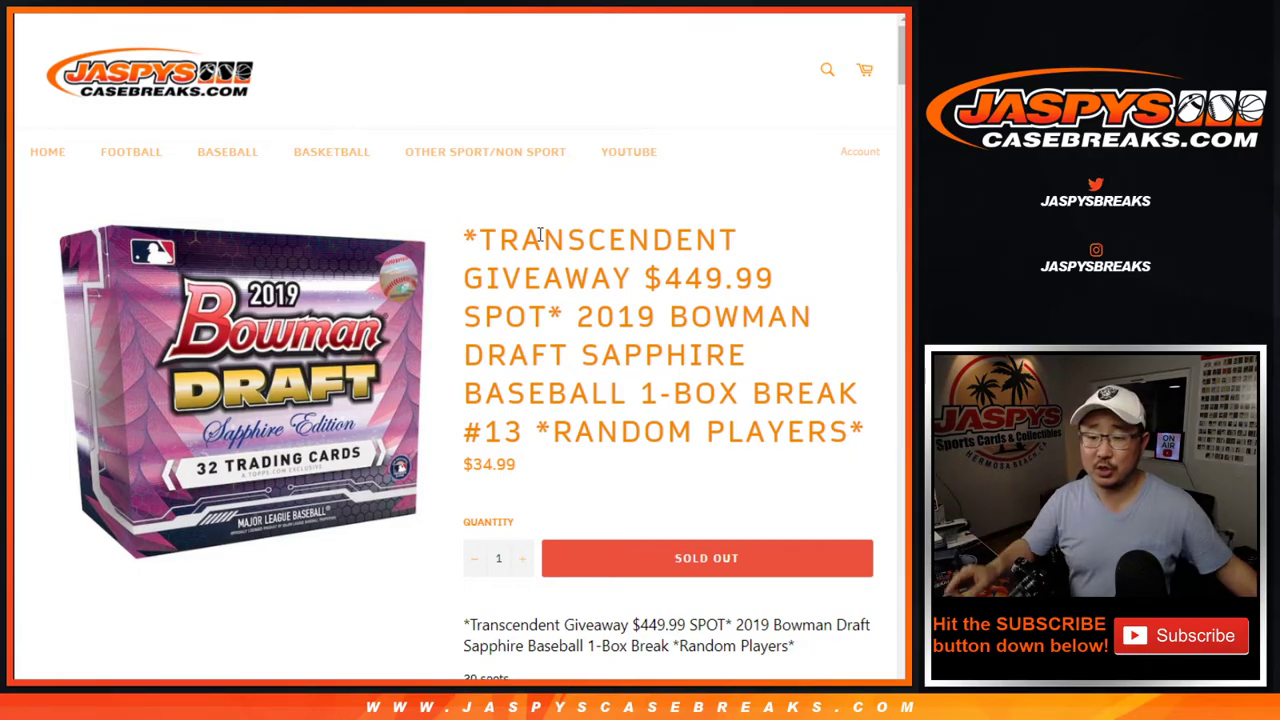
# Re-paste the 20 buyer names into the RANDOM.ORG List Randomizer box
pyautogui.hotkey('ctrl', 'Tab')
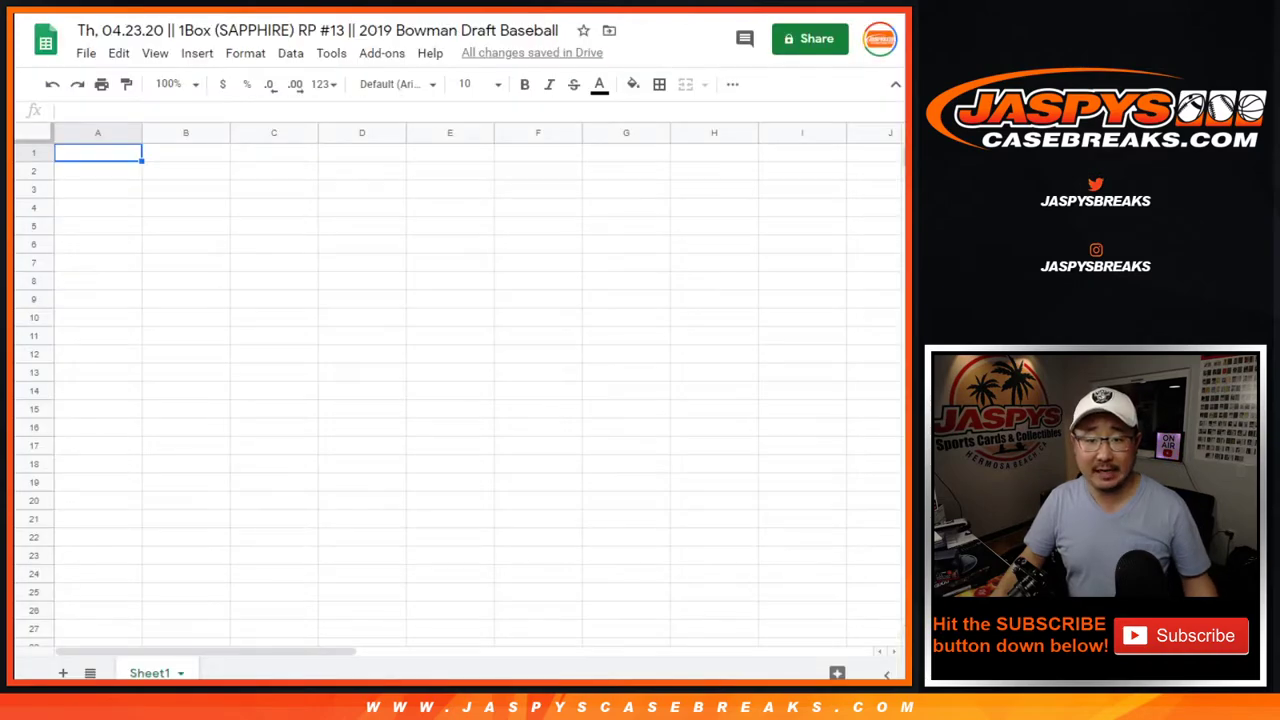
pyautogui.hotkey('ctrl', 'Tab')
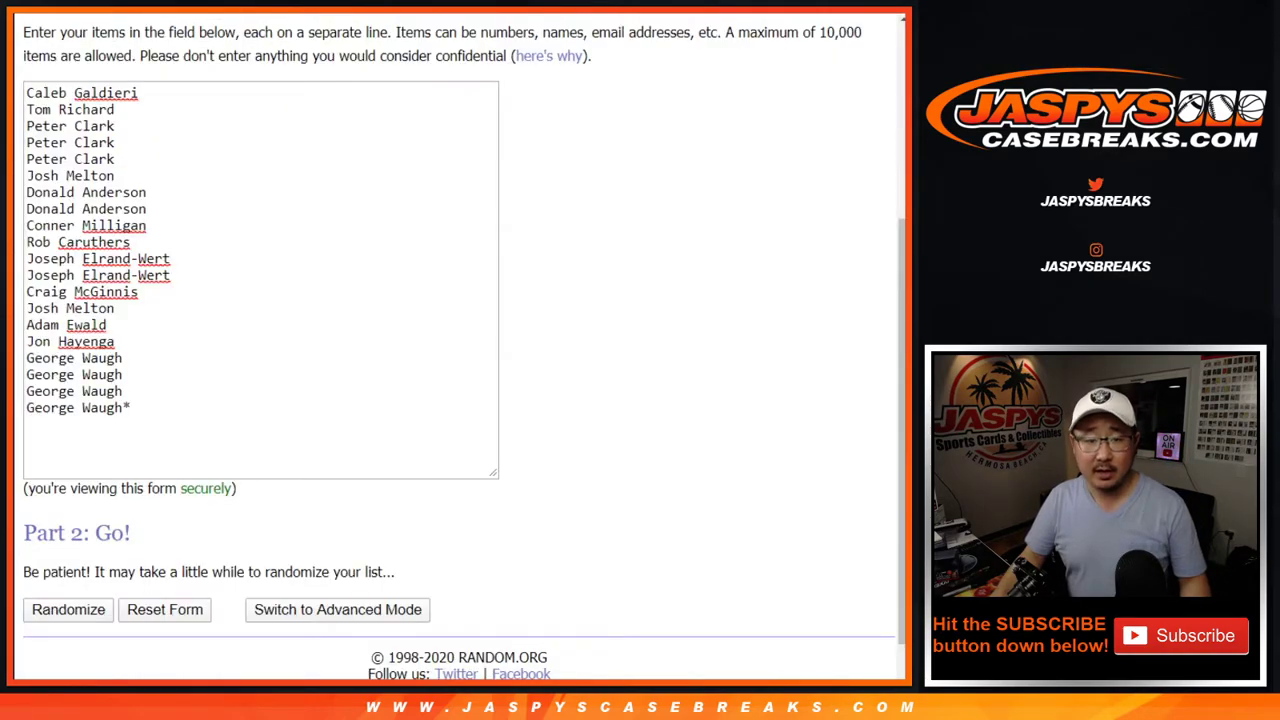
pyautogui.click(232, 128)
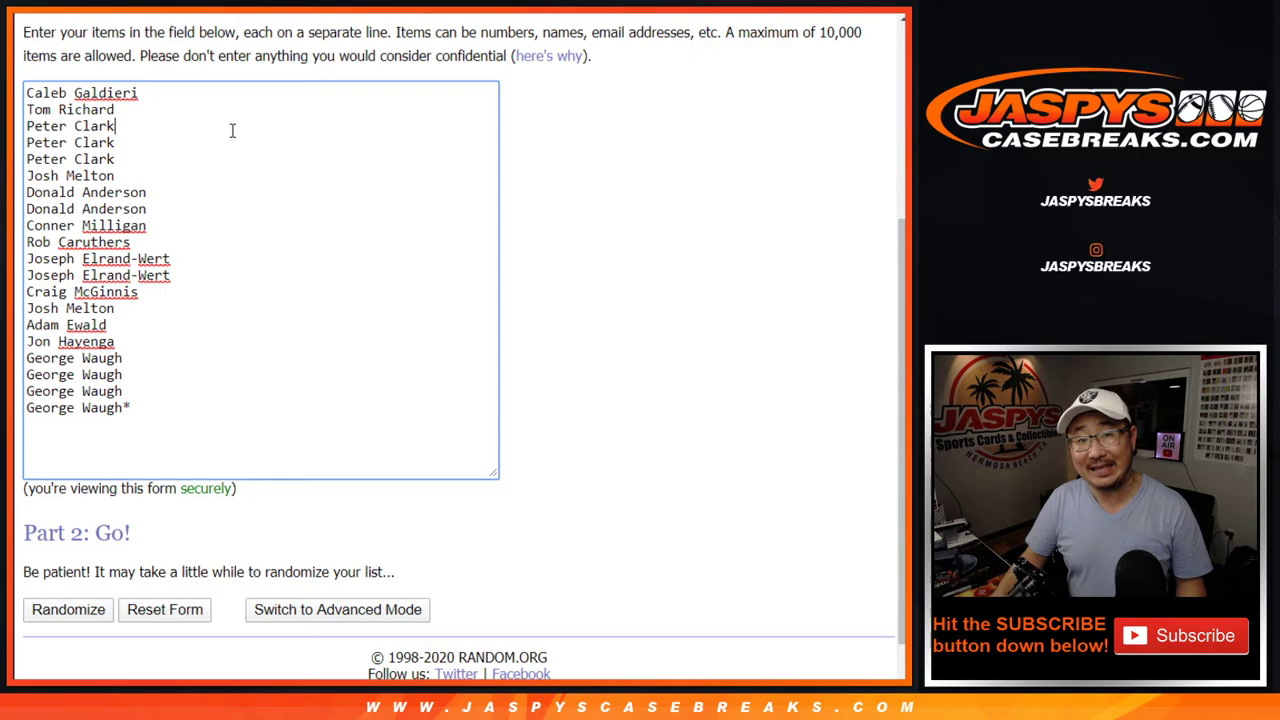
pyautogui.hotkey('ctrl', 'a')
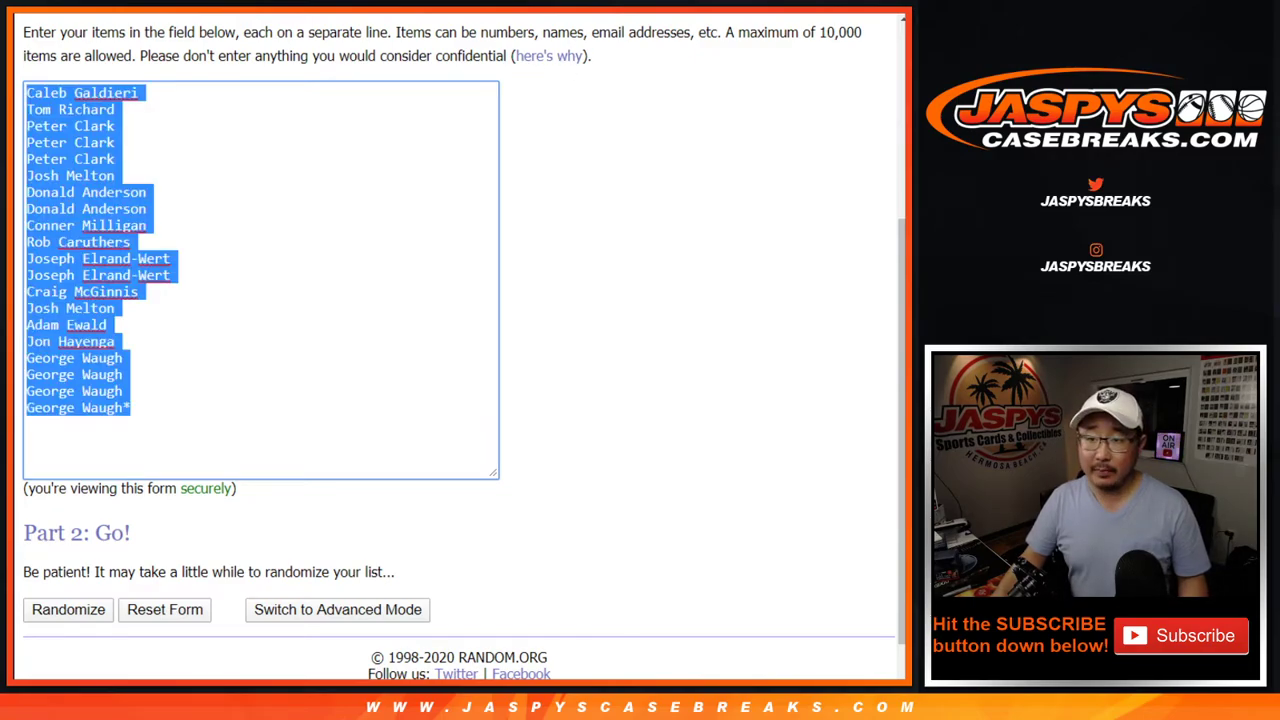
pyautogui.press('F5')
pyautogui.click(403, 406)
pyautogui.scroll(-2, 460, 405)
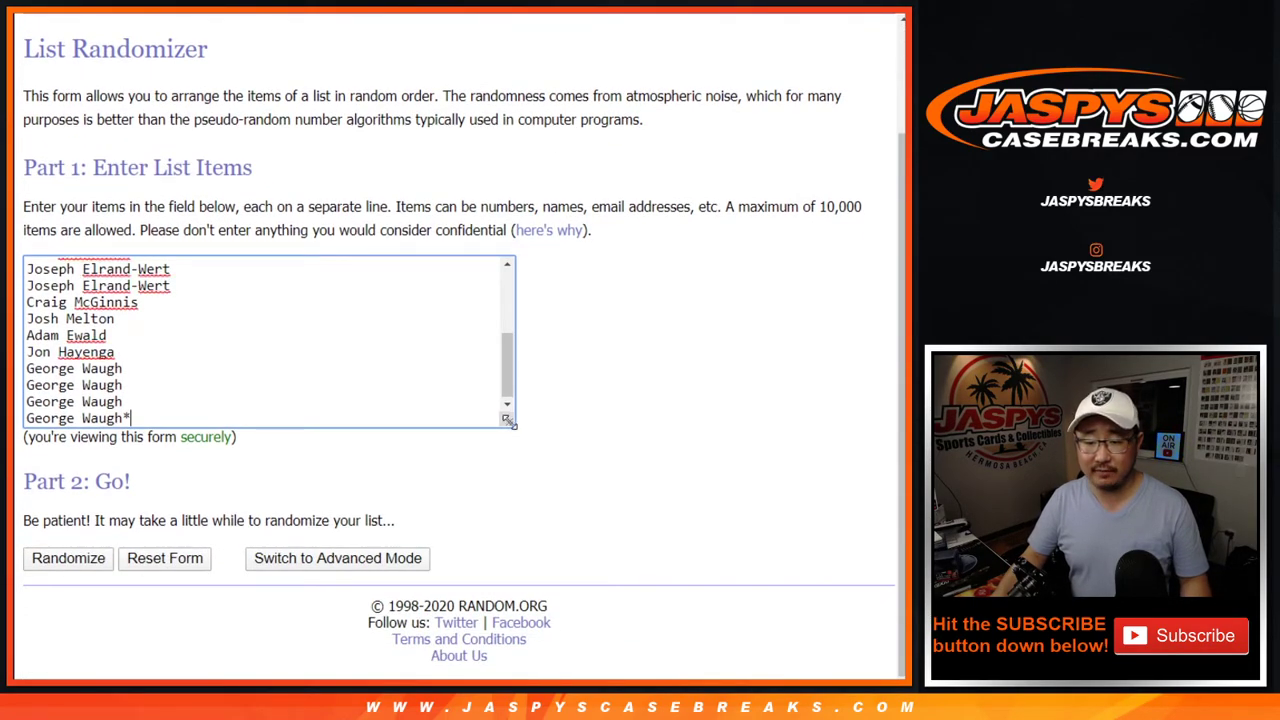
# On the break page, highlight the rules: top name wins free, everyone gets 10 random players
pyautogui.moveTo(508, 422); pyautogui.dragTo(514, 655)
pyautogui.hotkey('ctrl', 'Tab')
pyautogui.scroll(-3, 477, 262)
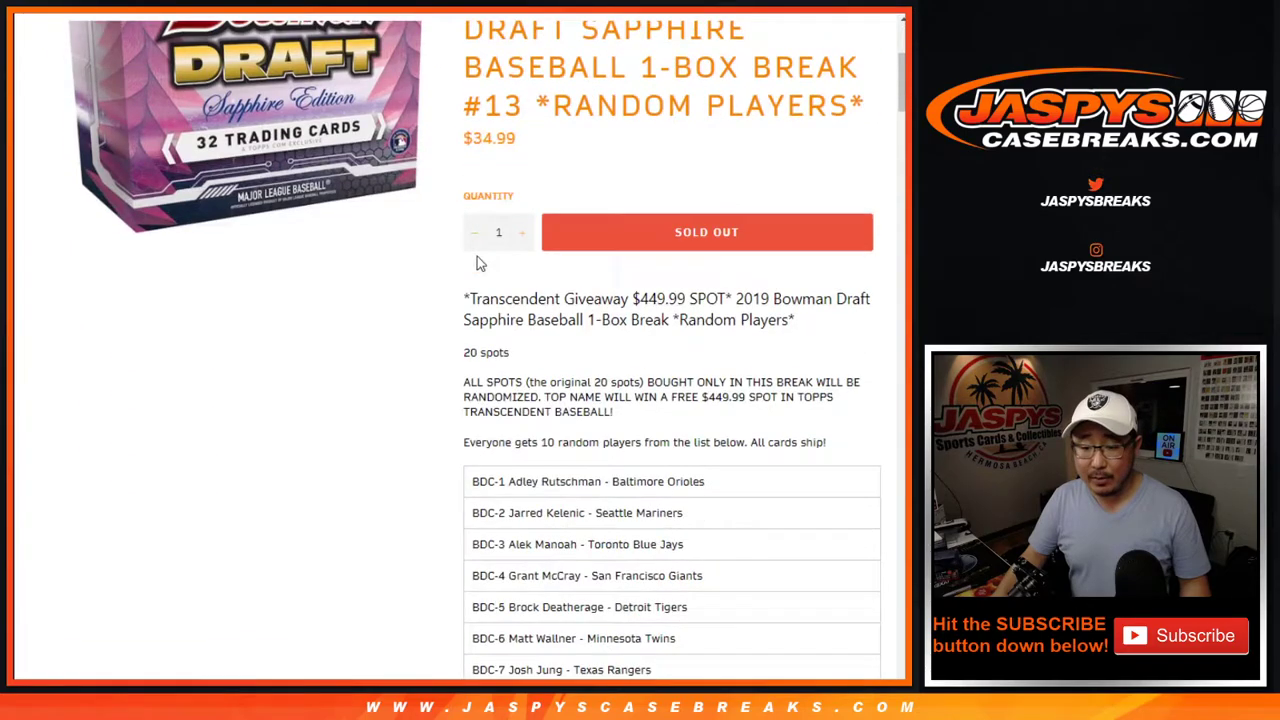
pyautogui.scroll(-1, 477, 262)
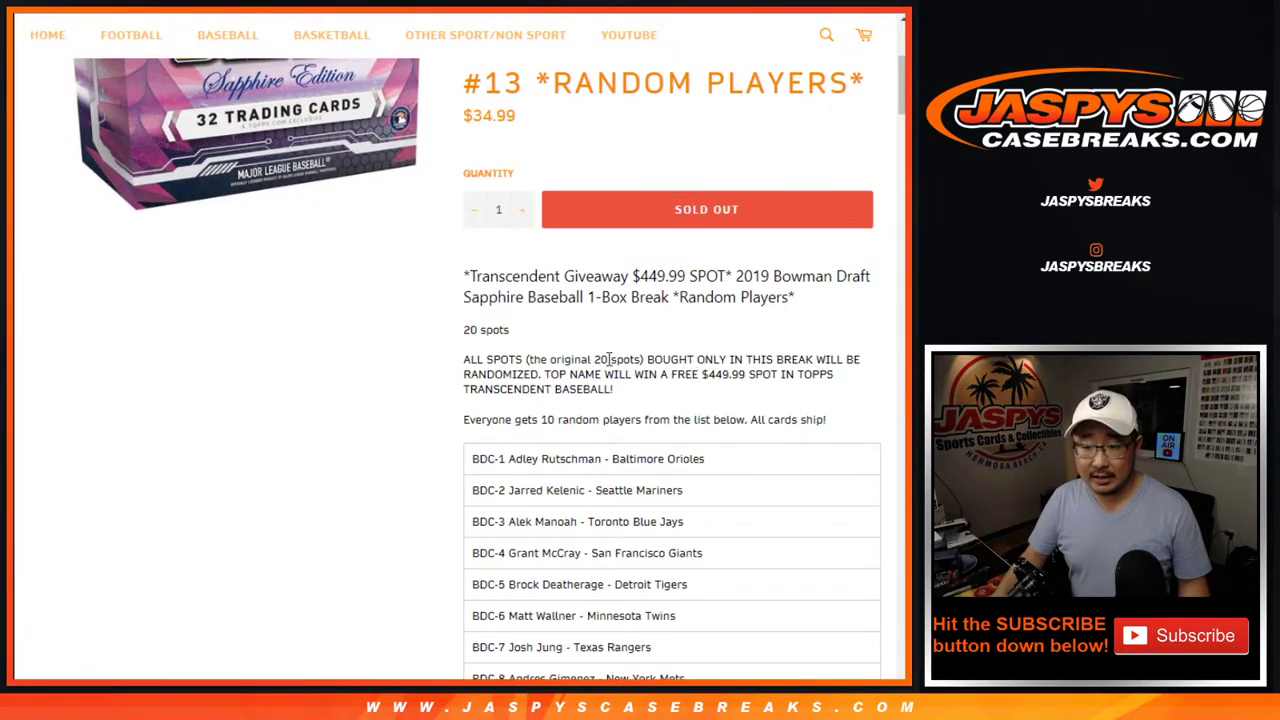
pyautogui.moveTo(551, 374); pyautogui.dragTo(697, 373)
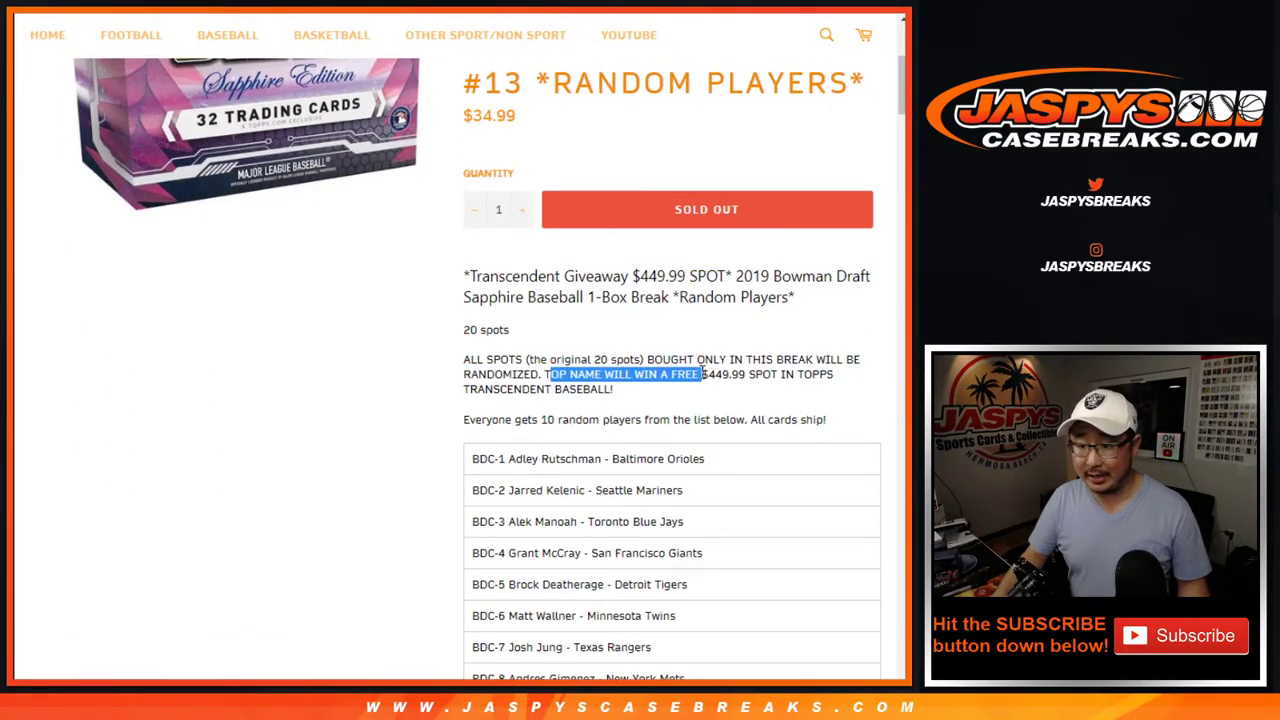
pyautogui.click(703, 374)
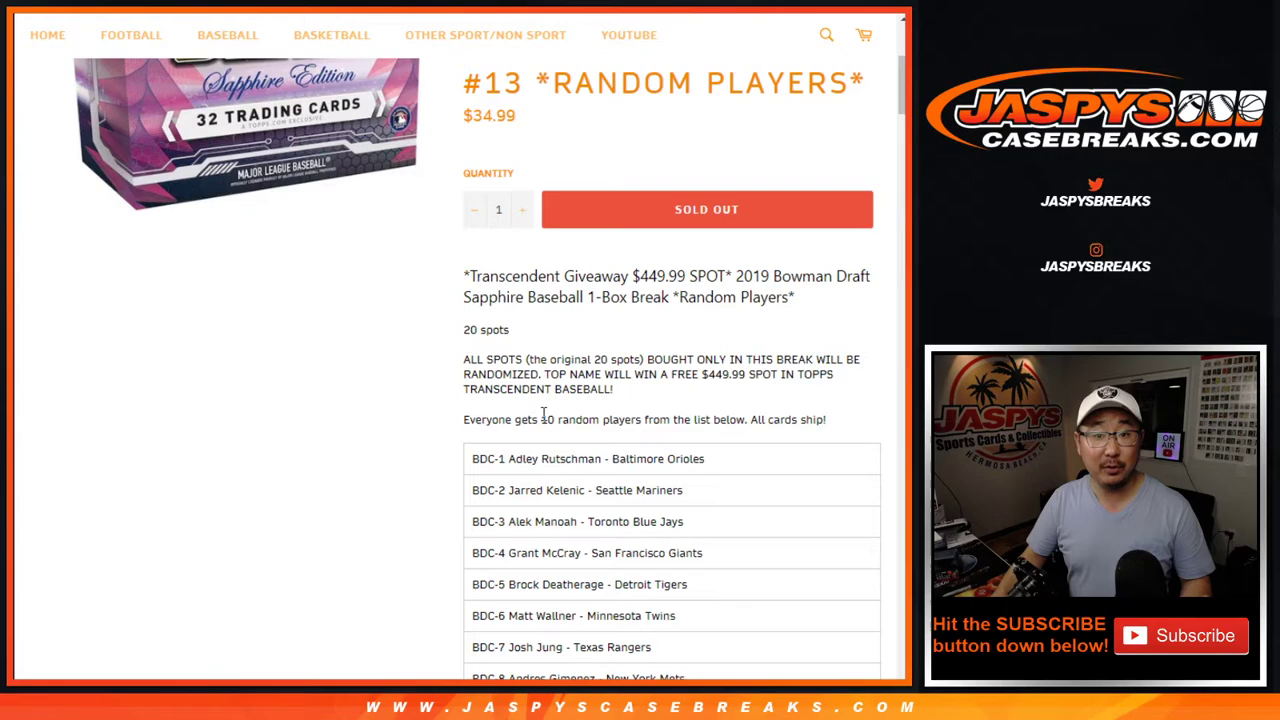
pyautogui.moveTo(540, 420); pyautogui.dragTo(660, 420)
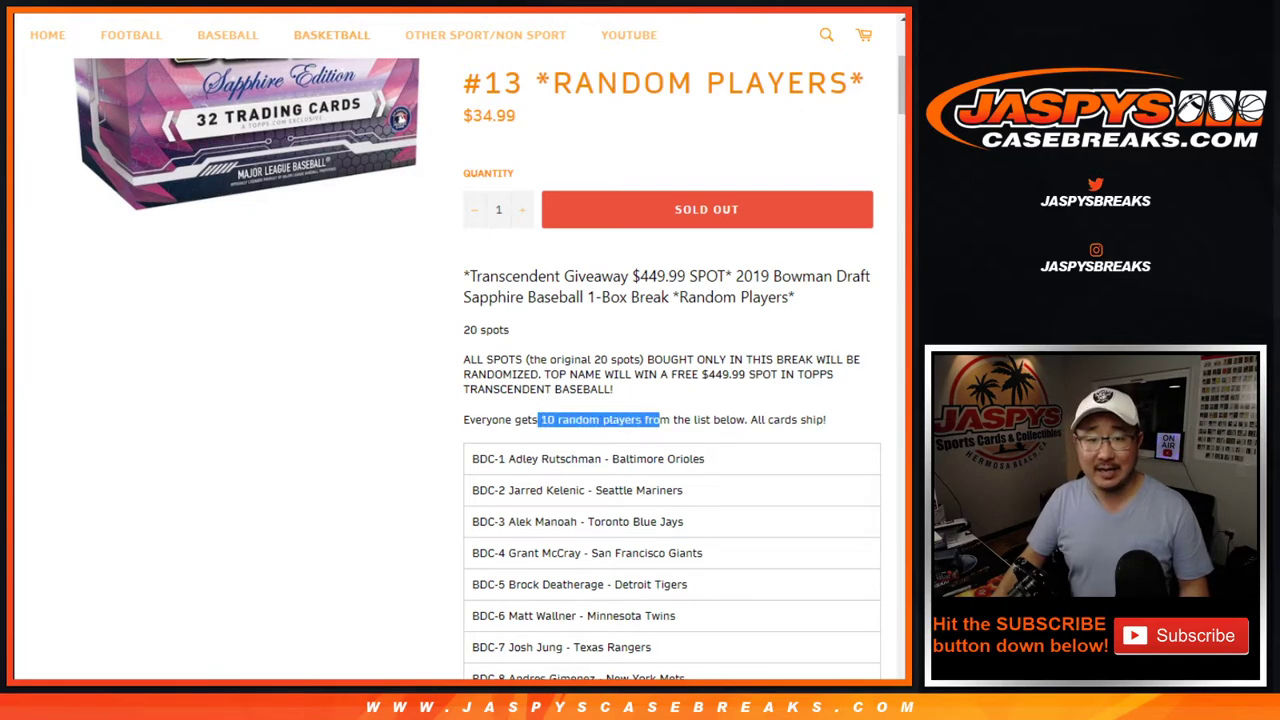
# Append another pasted copy of the list to the randomizer box, removing the extra blank line
pyautogui.hotkey('ctrl', 'Tab')
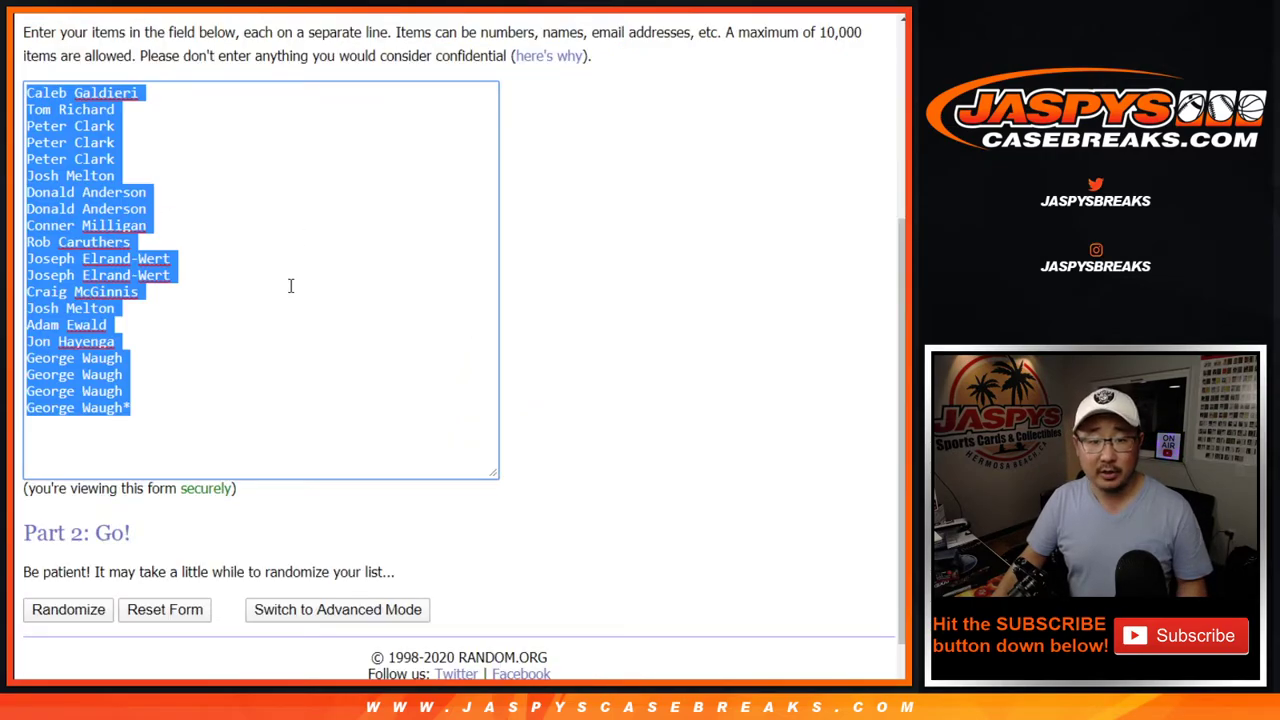
pyautogui.click(182, 230)
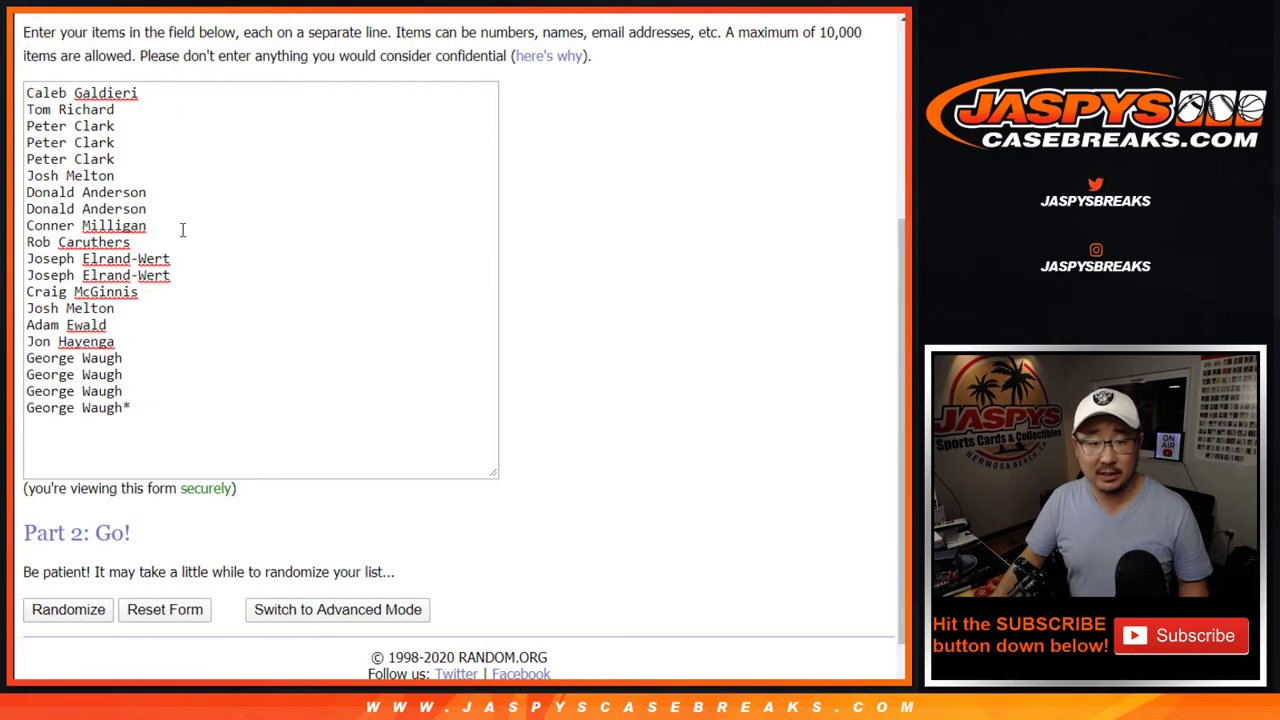
pyautogui.click(150, 404)
pyautogui.press('Return')
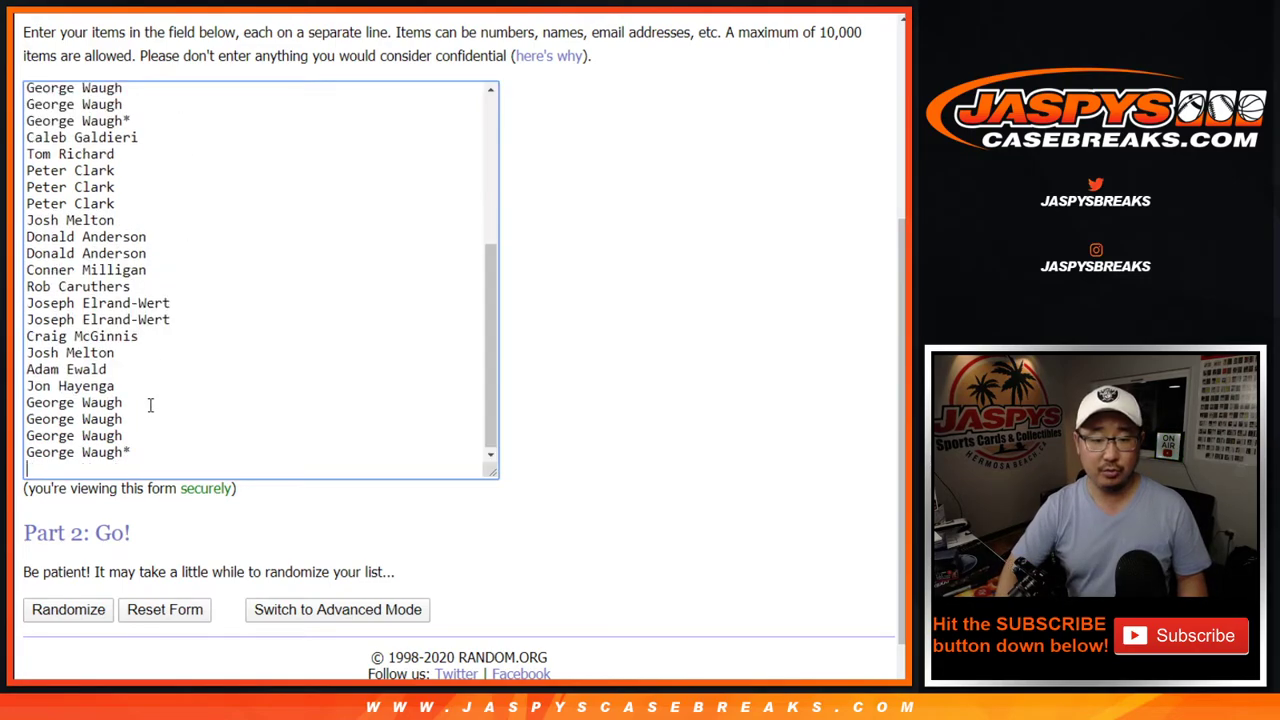
pyautogui.press('Return')
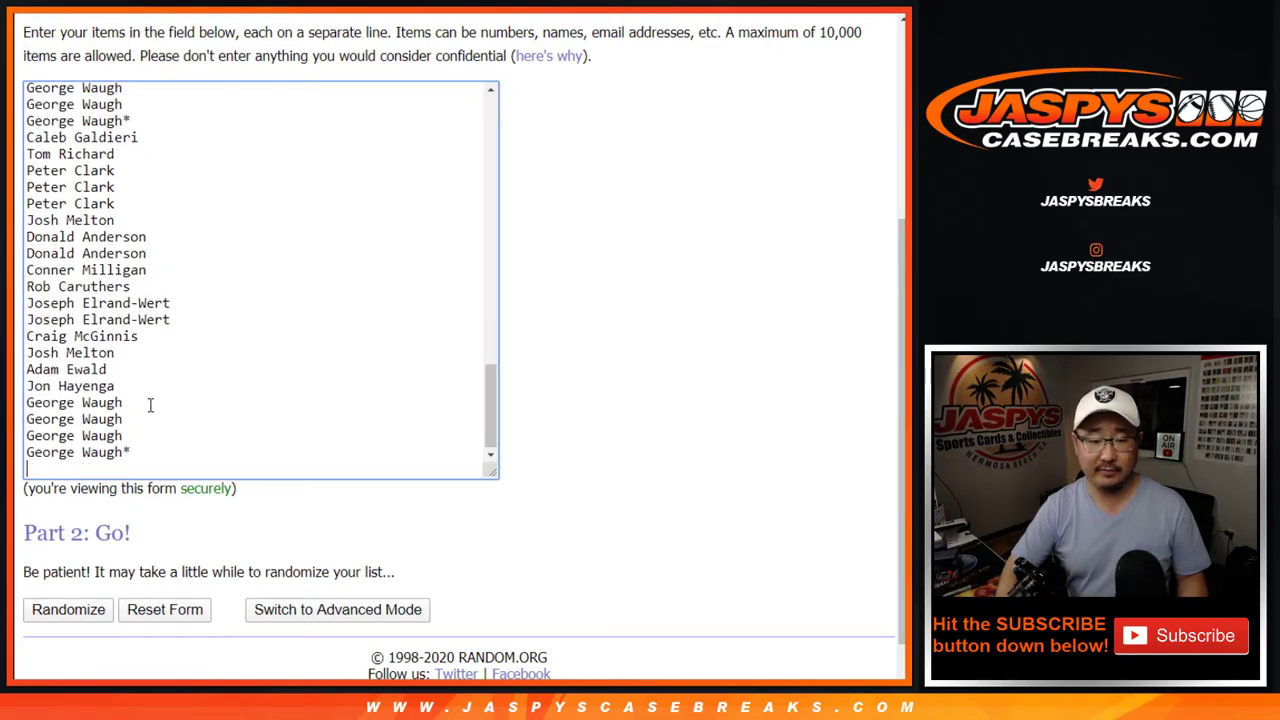
pyautogui.press('BackSpace')
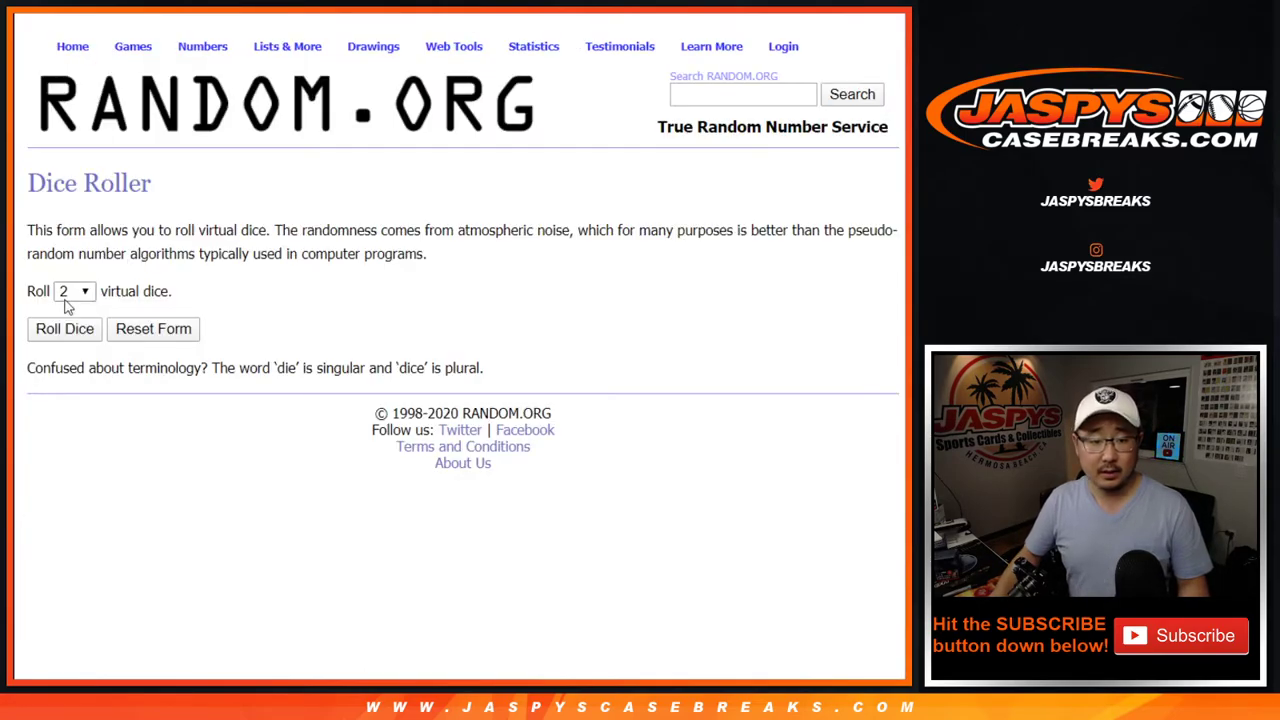
# Roll two dice for the shuffle count, then randomize the 200-entry list once
pyautogui.click(63, 328)
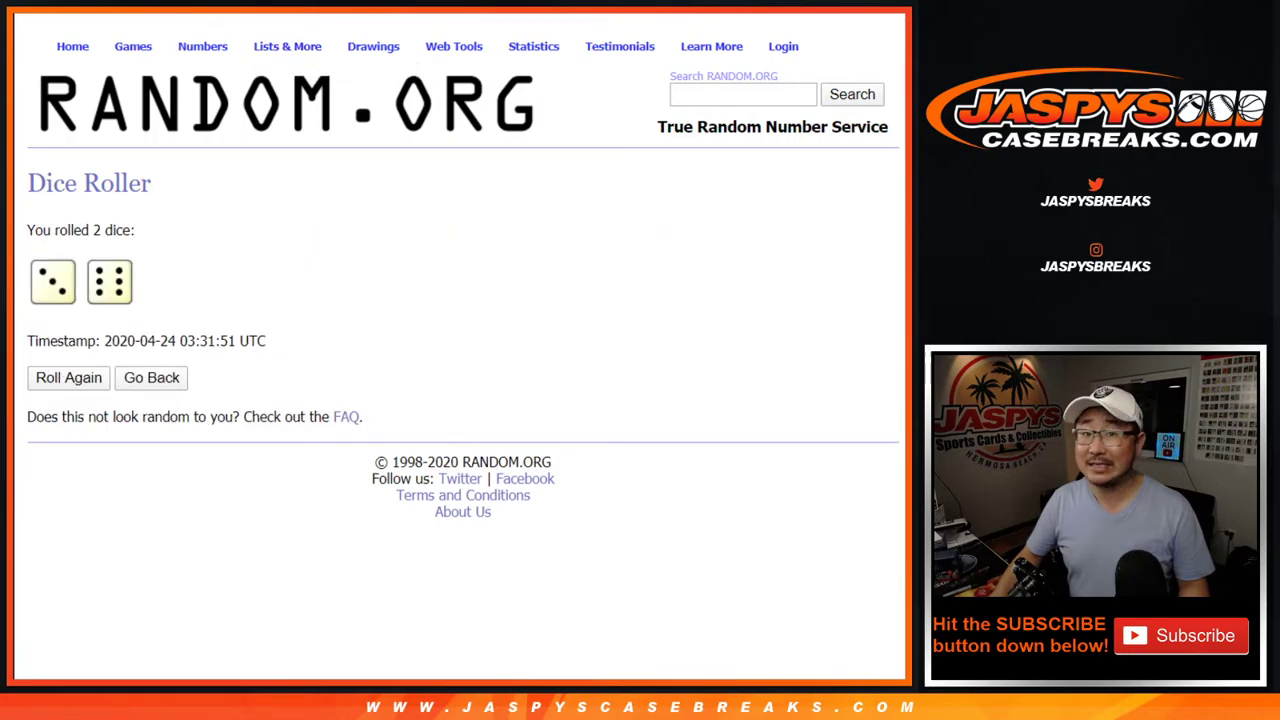
pyautogui.hotkey('ctrl', 'Tab')
pyautogui.scroll(-1, 400, 400)
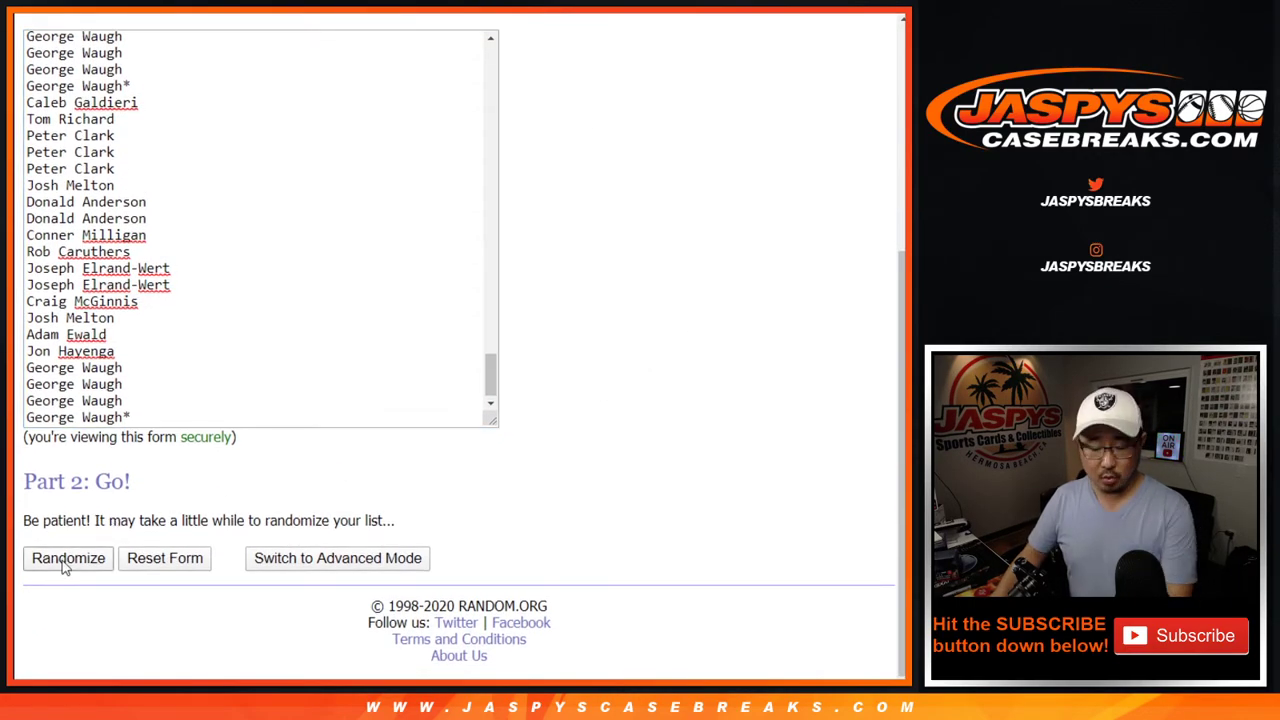
pyautogui.click(67, 558)
pyautogui.doubleClick(106, 230)
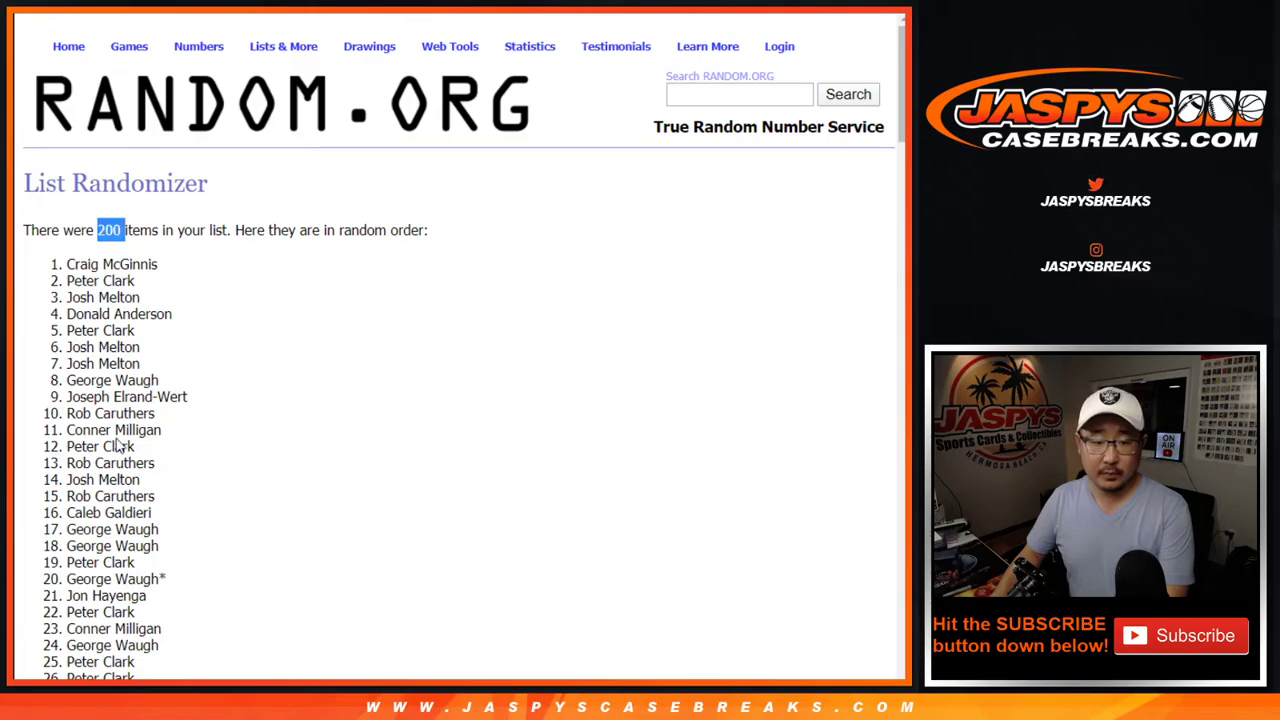
pyautogui.press('End')
# Randomize the list again until it has been shuffled 9 times
pyautogui.click(48, 566)
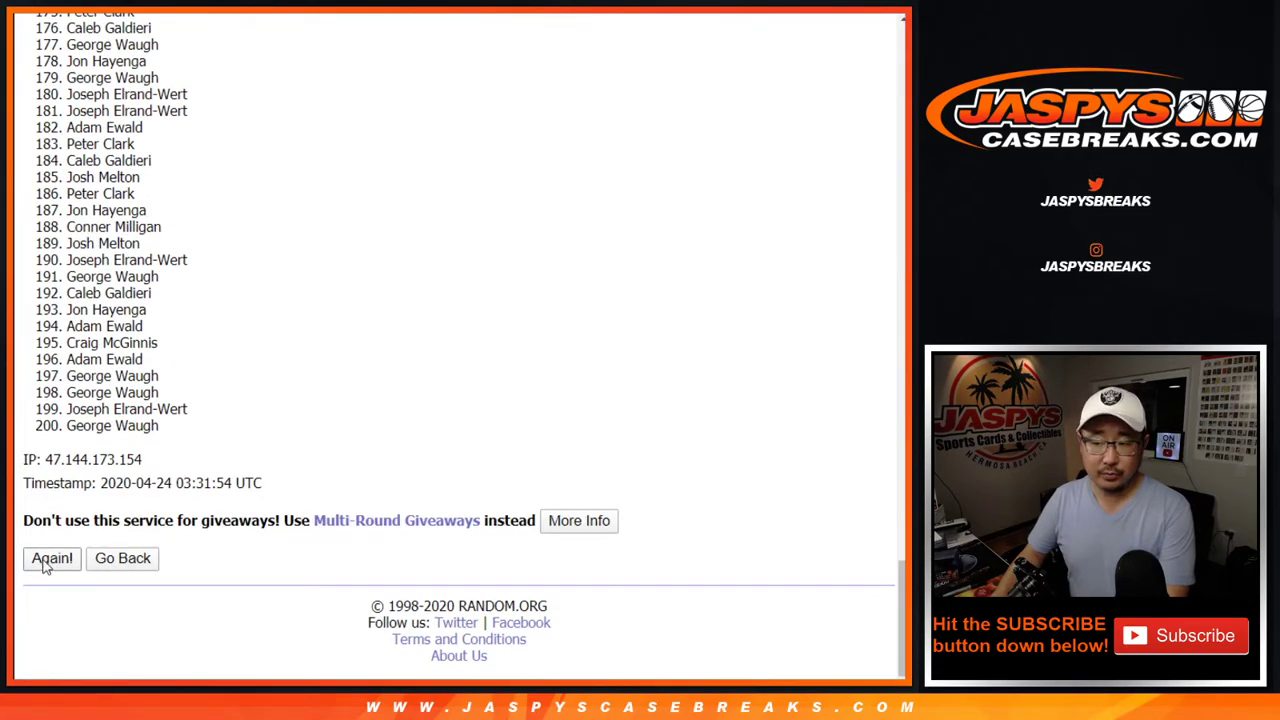
pyautogui.press('Return')
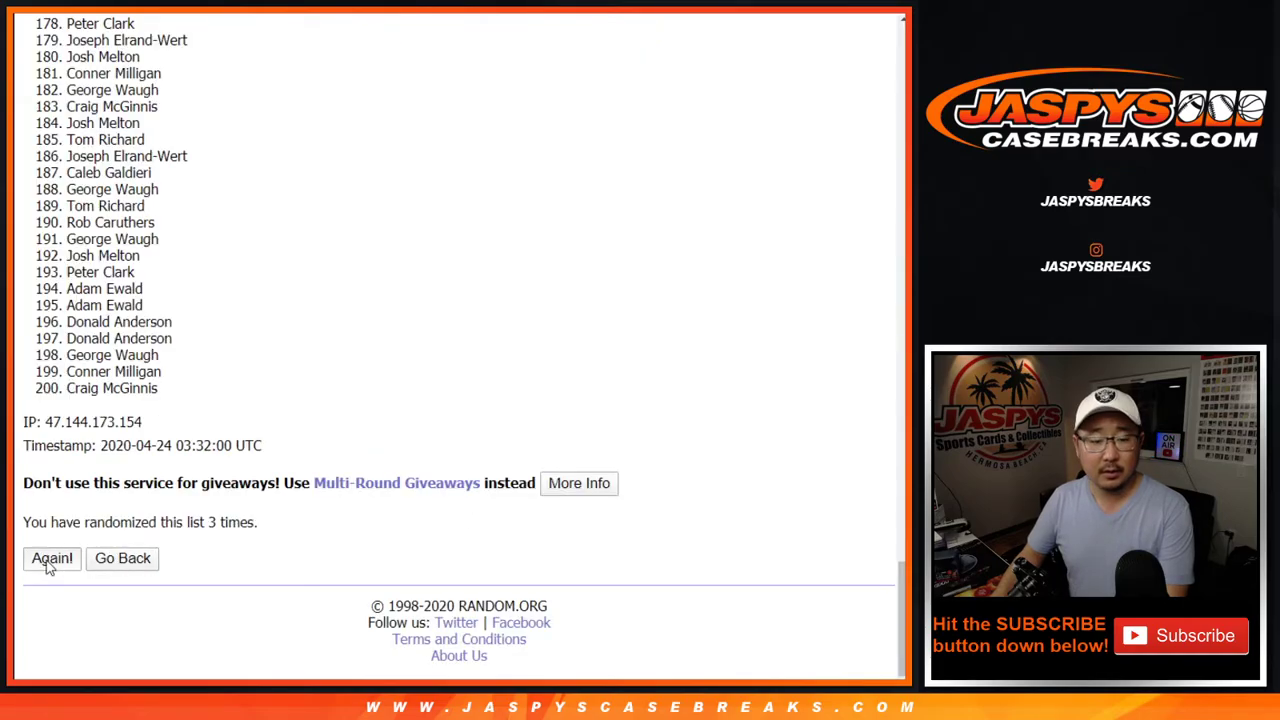
pyautogui.click(48, 559)
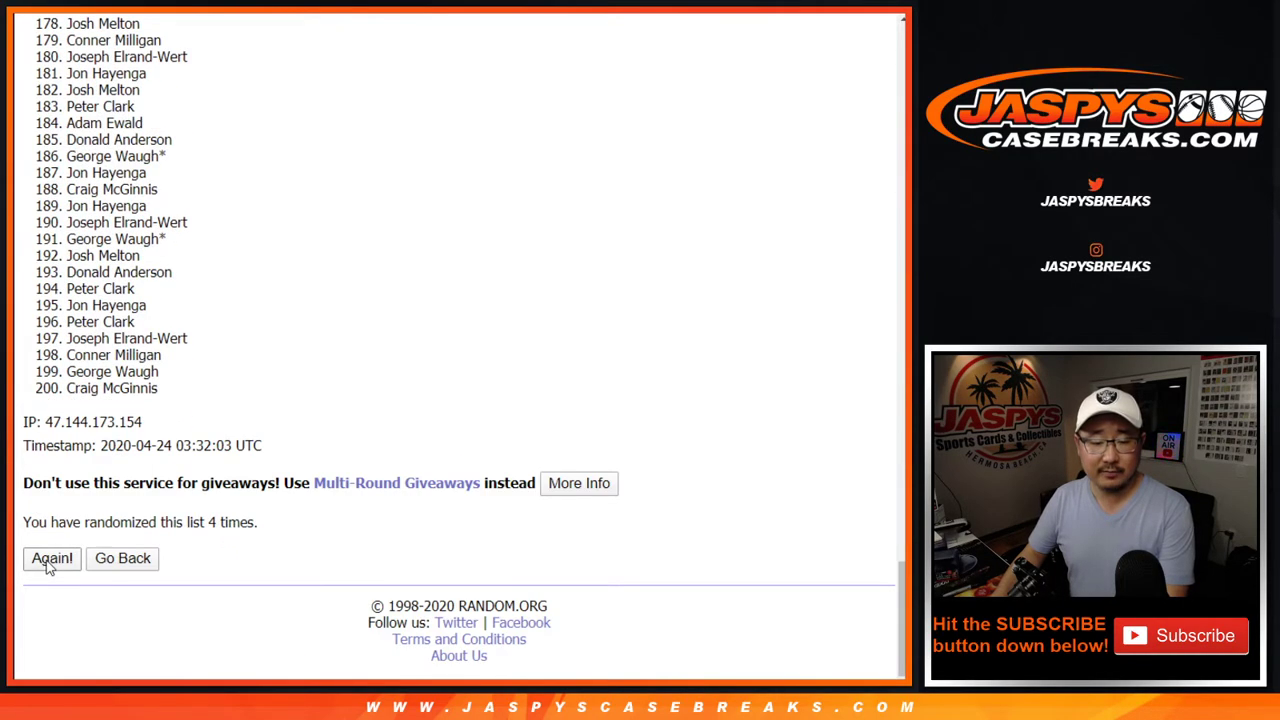
pyautogui.click(48, 559)
pyautogui.click(48, 559)
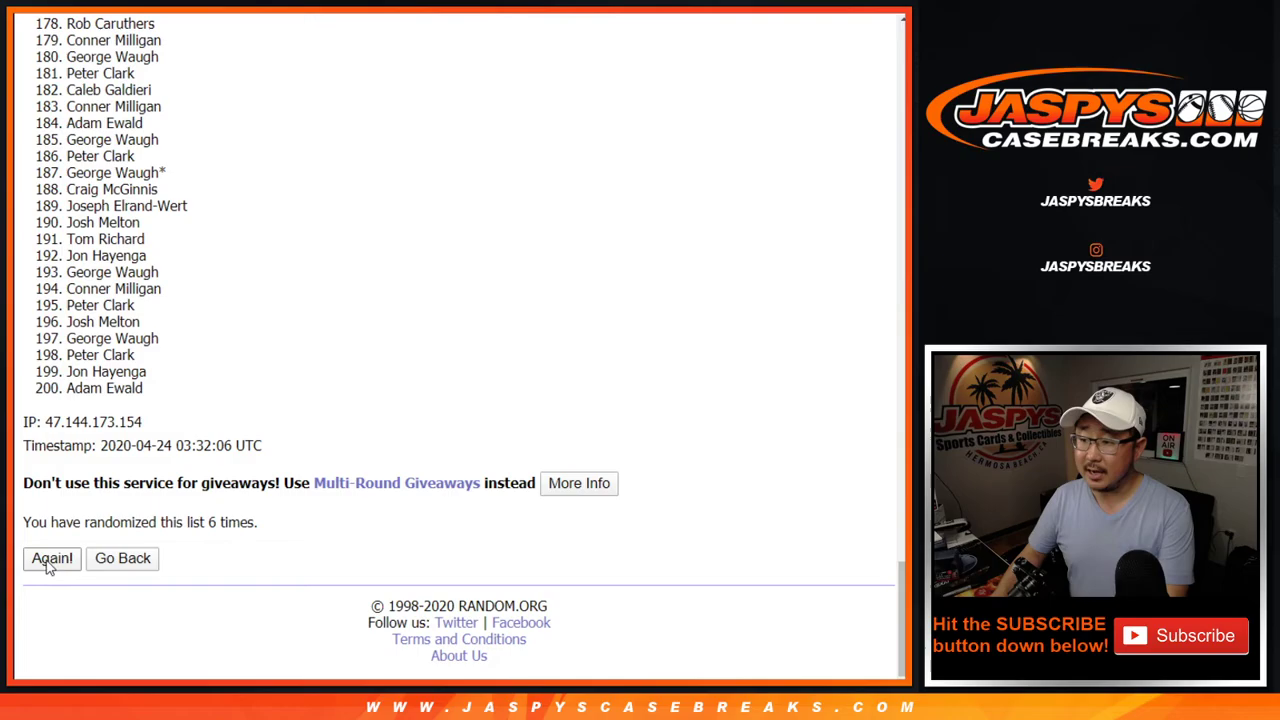
pyautogui.click(48, 559)
pyautogui.click(48, 559)
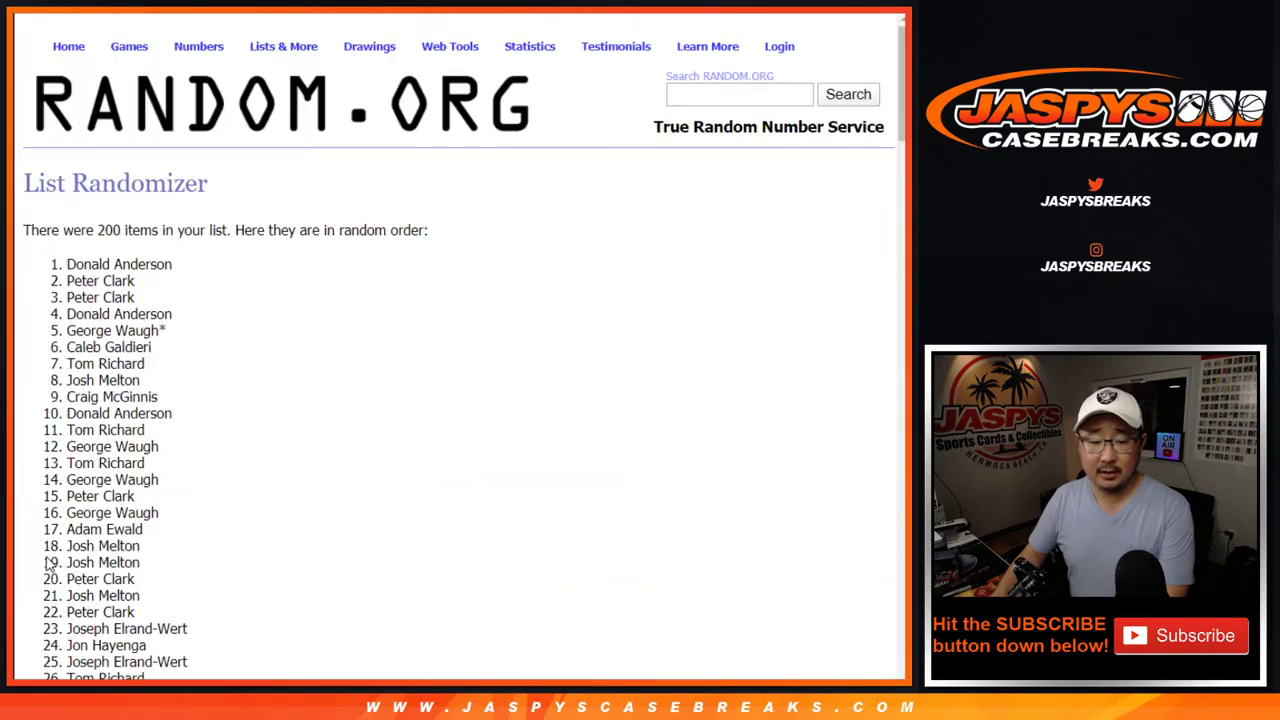
pyautogui.press('Return')
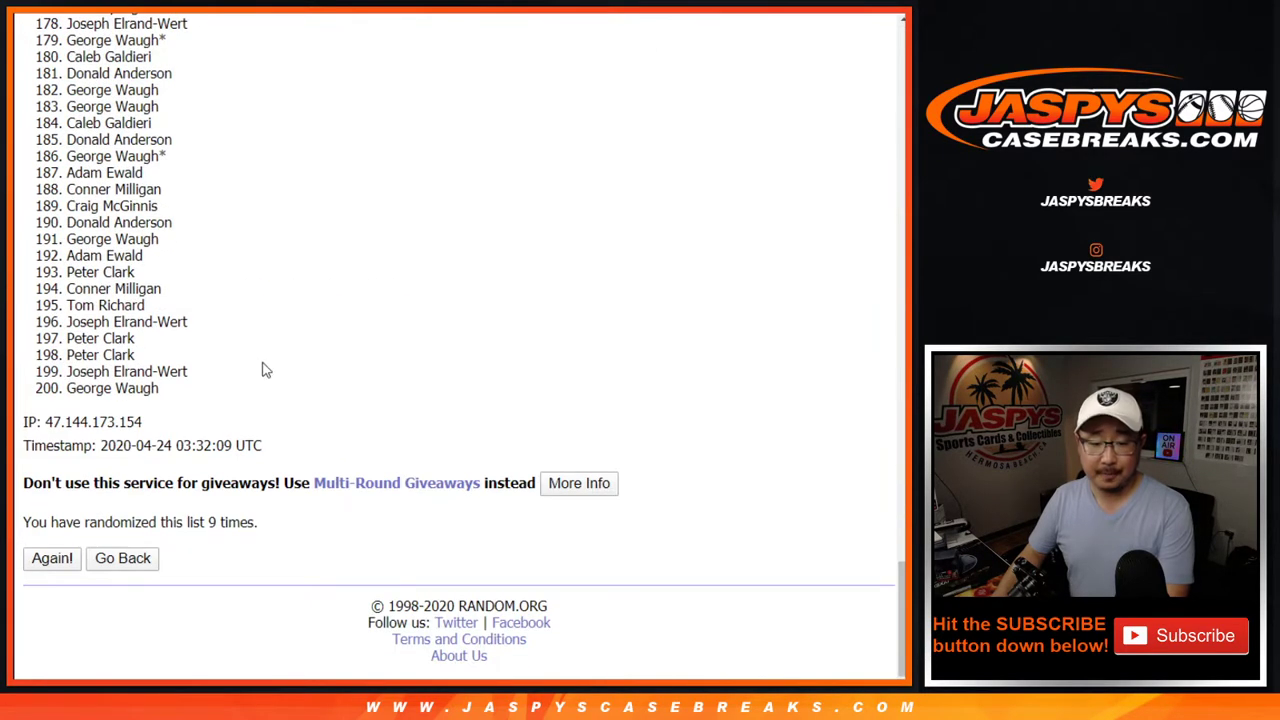
pyautogui.press('Home')
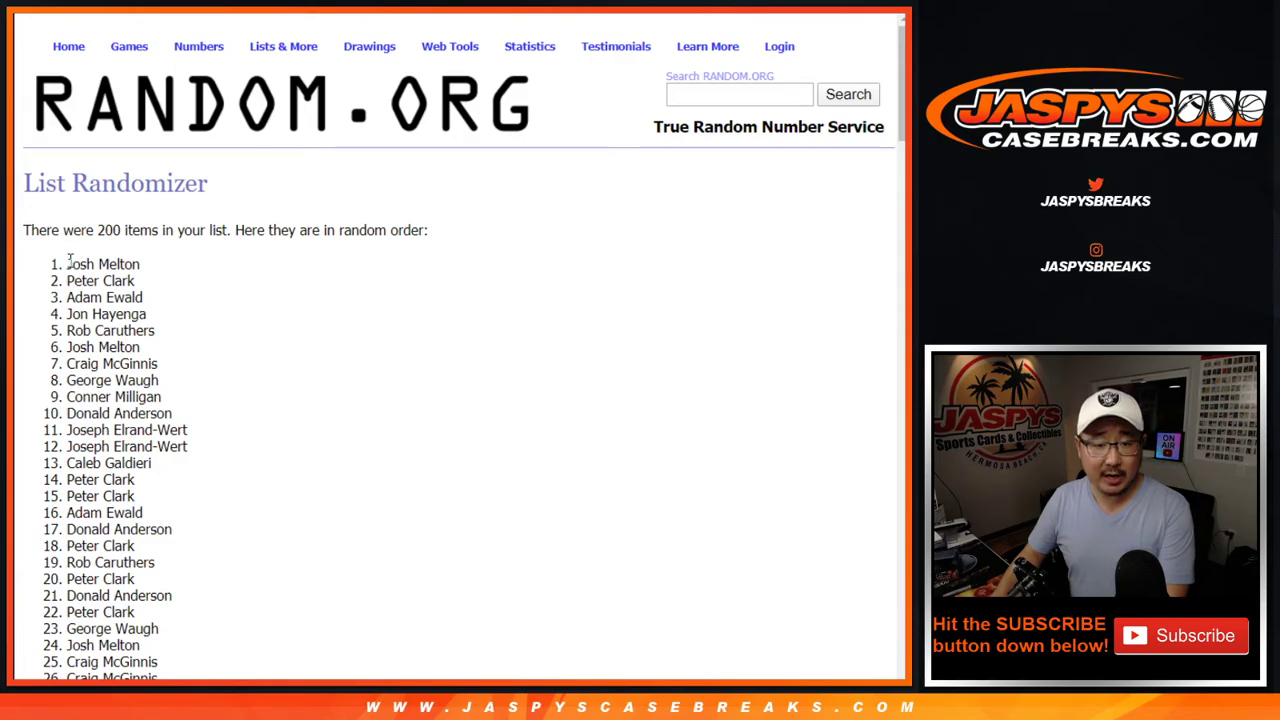
# Select the shuffled results and bring up the paste options at cell A1 in Sheets
pyautogui.moveTo(68, 258); pyautogui.dragTo(163, 398)
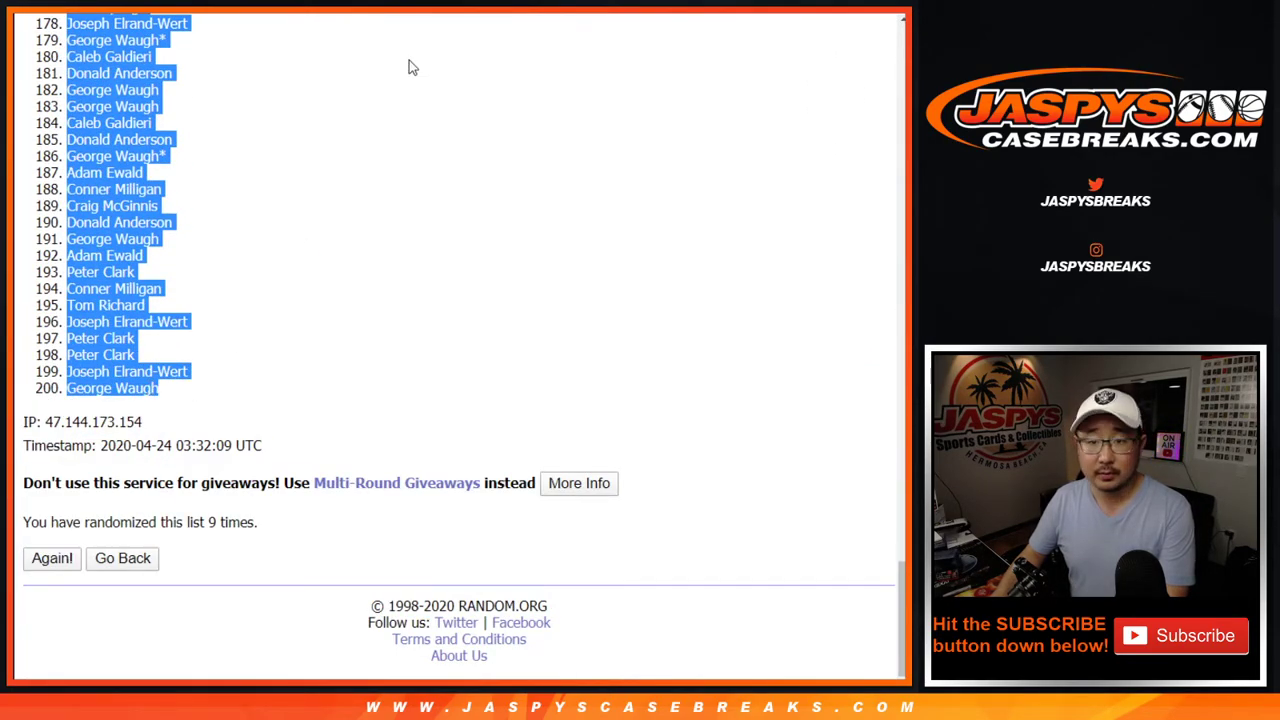
pyautogui.hotkey('ctrl', 'Tab')
pyautogui.rightClick(112, 156)
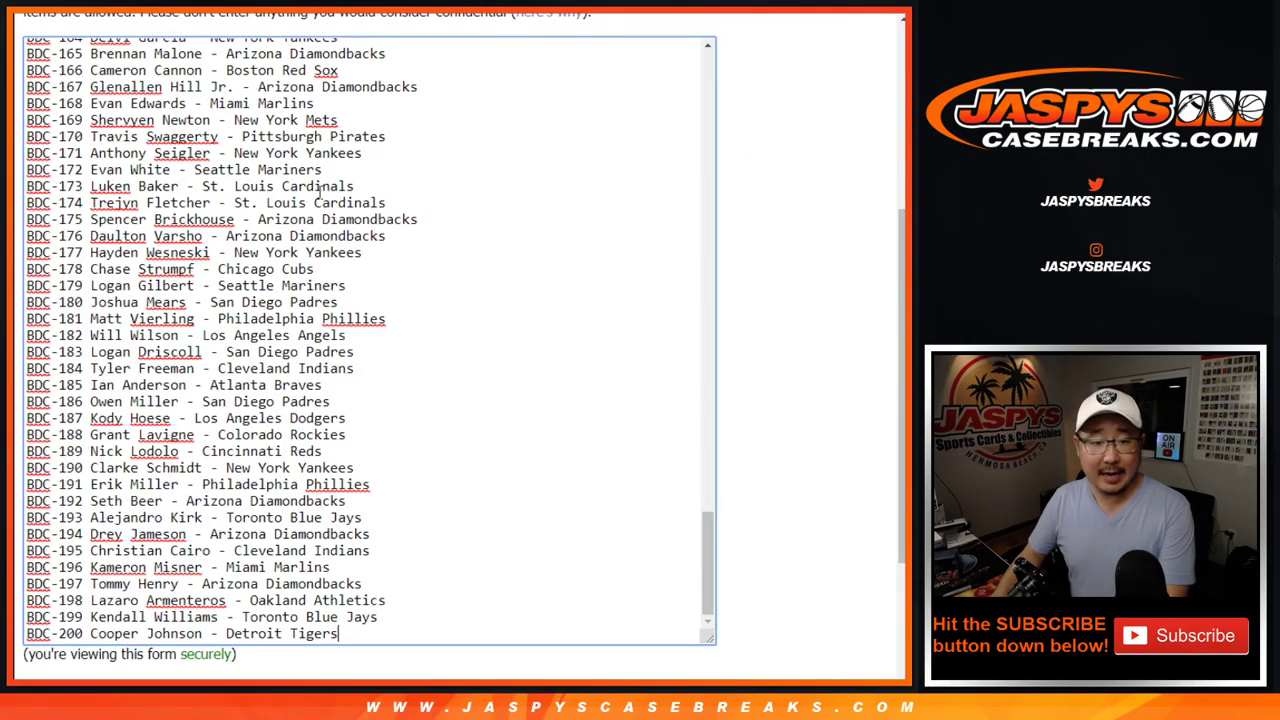
# Reshuffle the 200-card list with Again! until it reads randomized 9 times
pyautogui.scroll(-2, 790, 332)
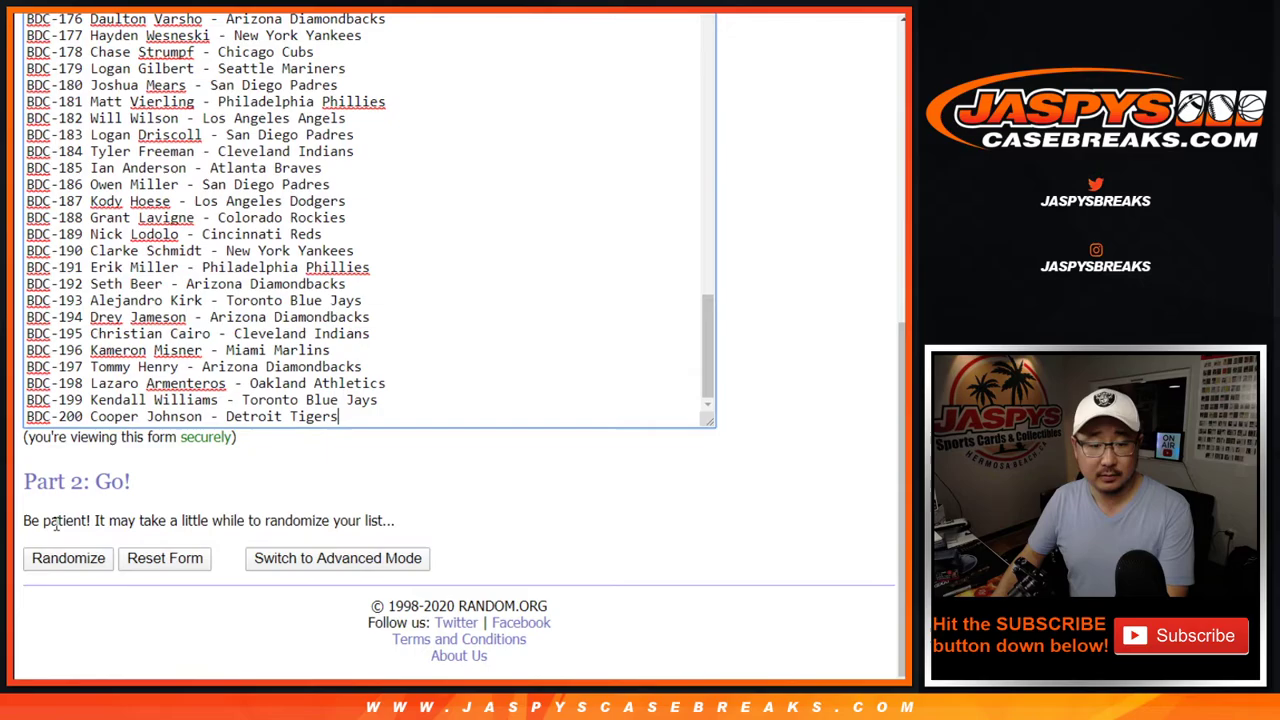
pyautogui.click(53, 558)
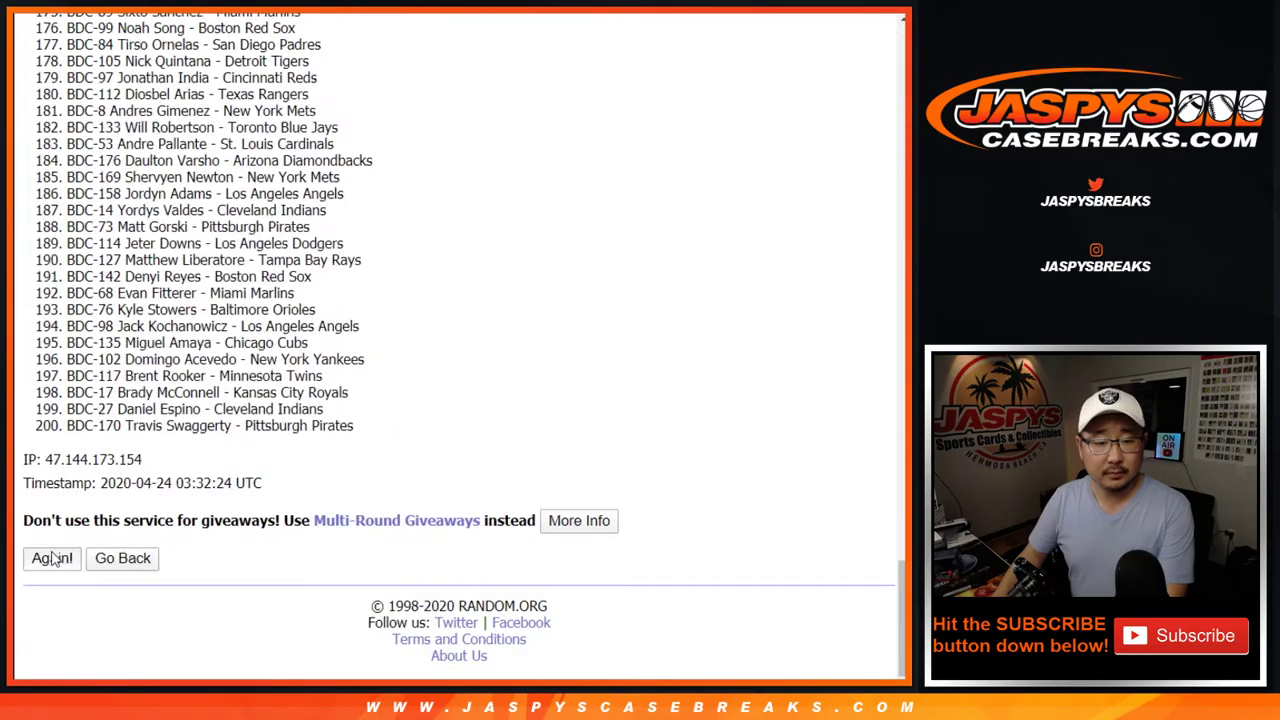
pyautogui.click(52, 558)
pyautogui.click(52, 558)
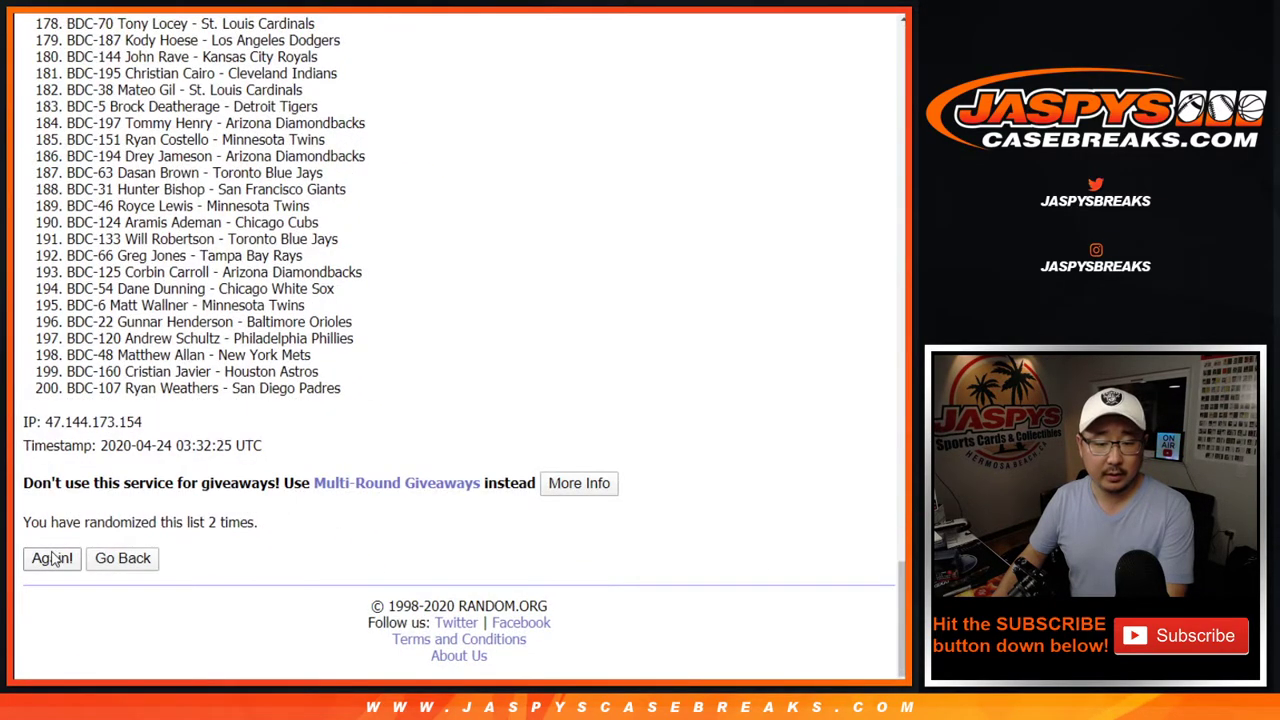
pyautogui.click(53, 558)
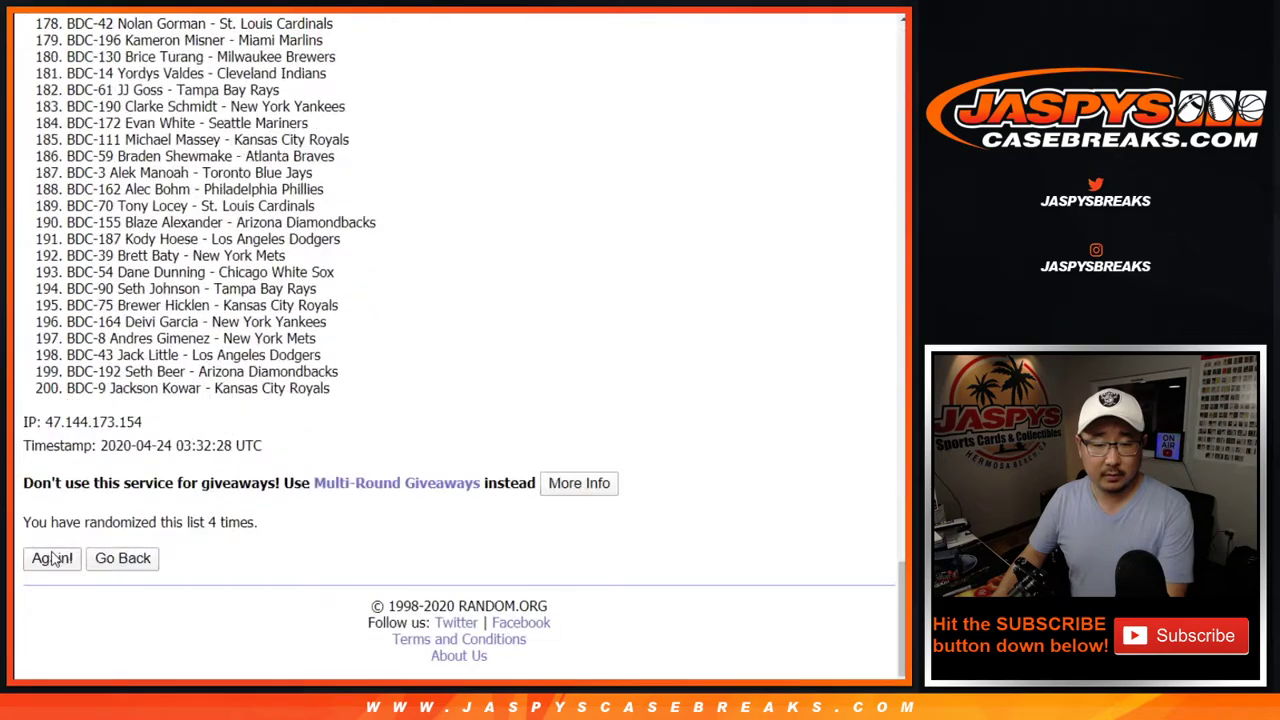
pyautogui.click(53, 558)
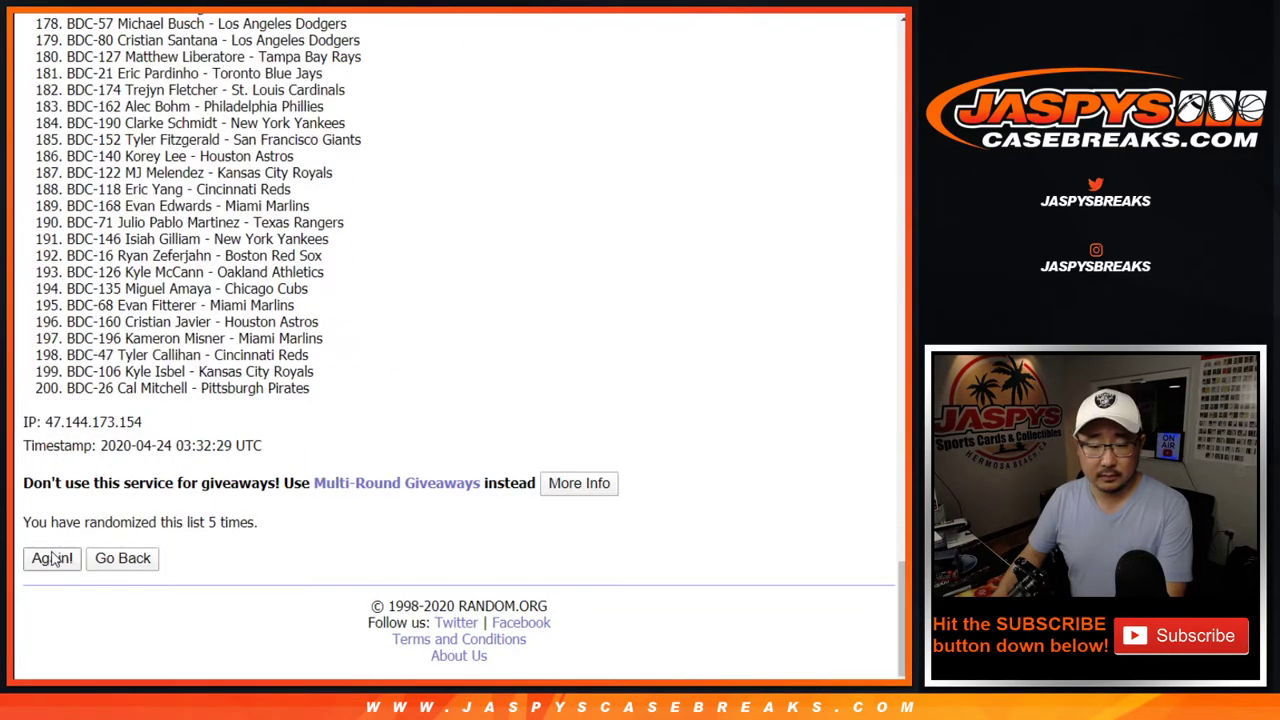
pyautogui.click(53, 558)
pyautogui.click(53, 558)
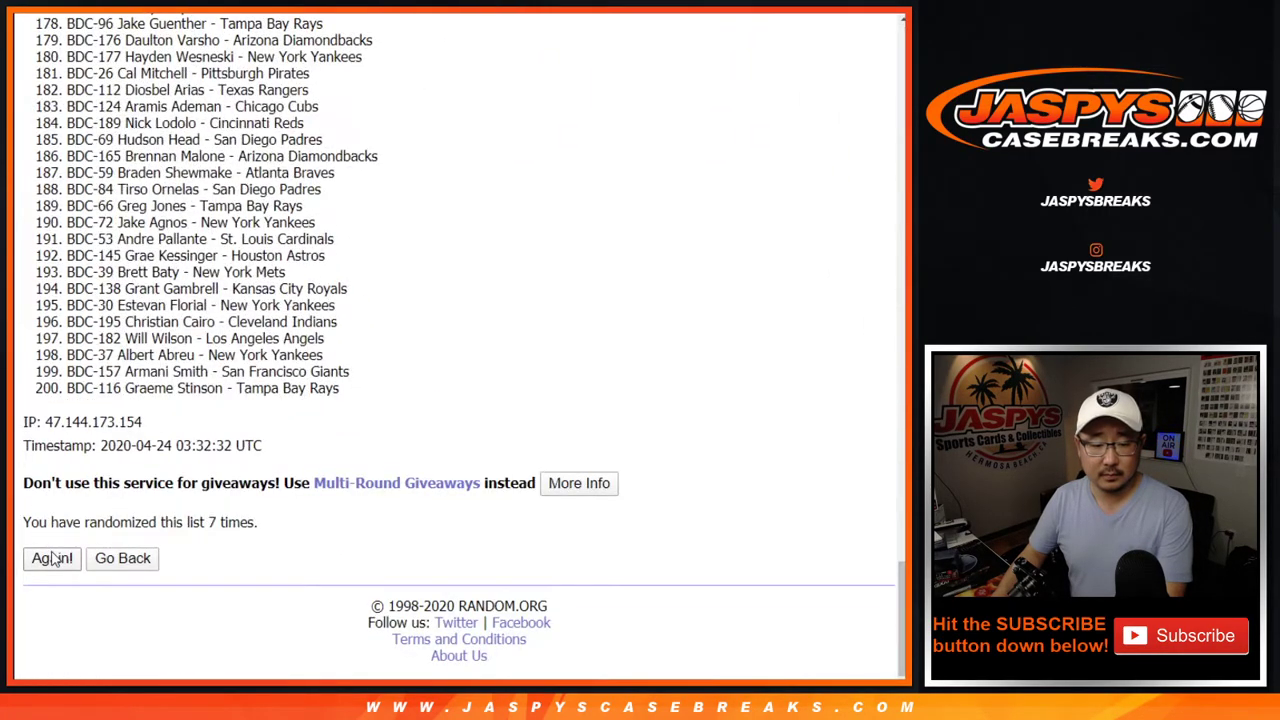
pyautogui.click(53, 558)
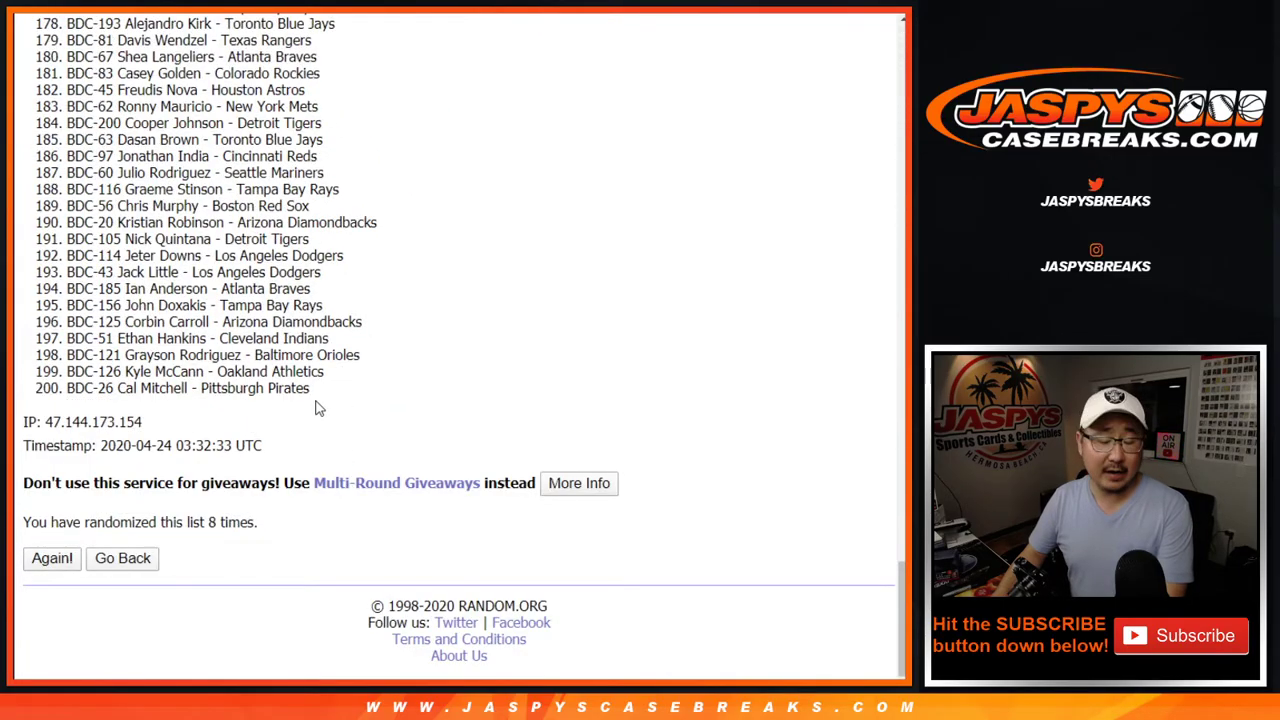
# Select the entire shuffled 200-card result list
pyautogui.scroll(20, 314, 406)
pyautogui.scroll(-20, 320, 406)
pyautogui.scroll(20, 320, 406)
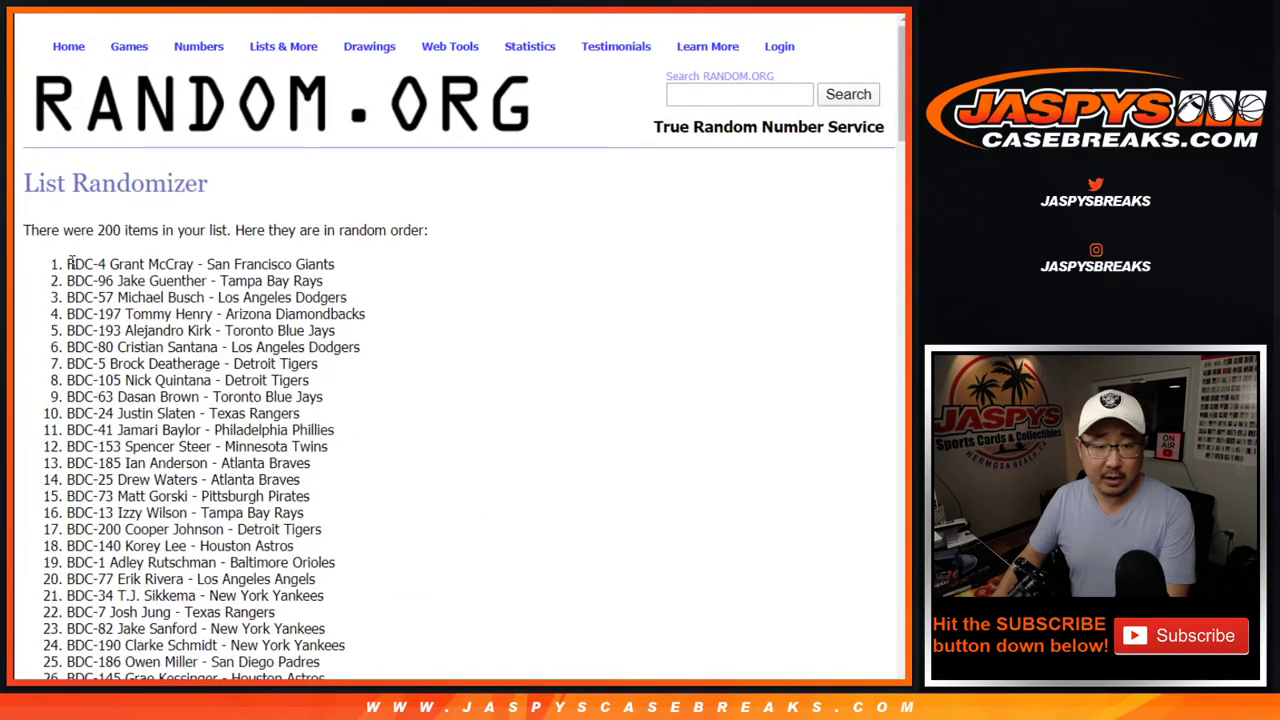
pyautogui.moveTo(70, 262); pyautogui.dragTo(327, 390)
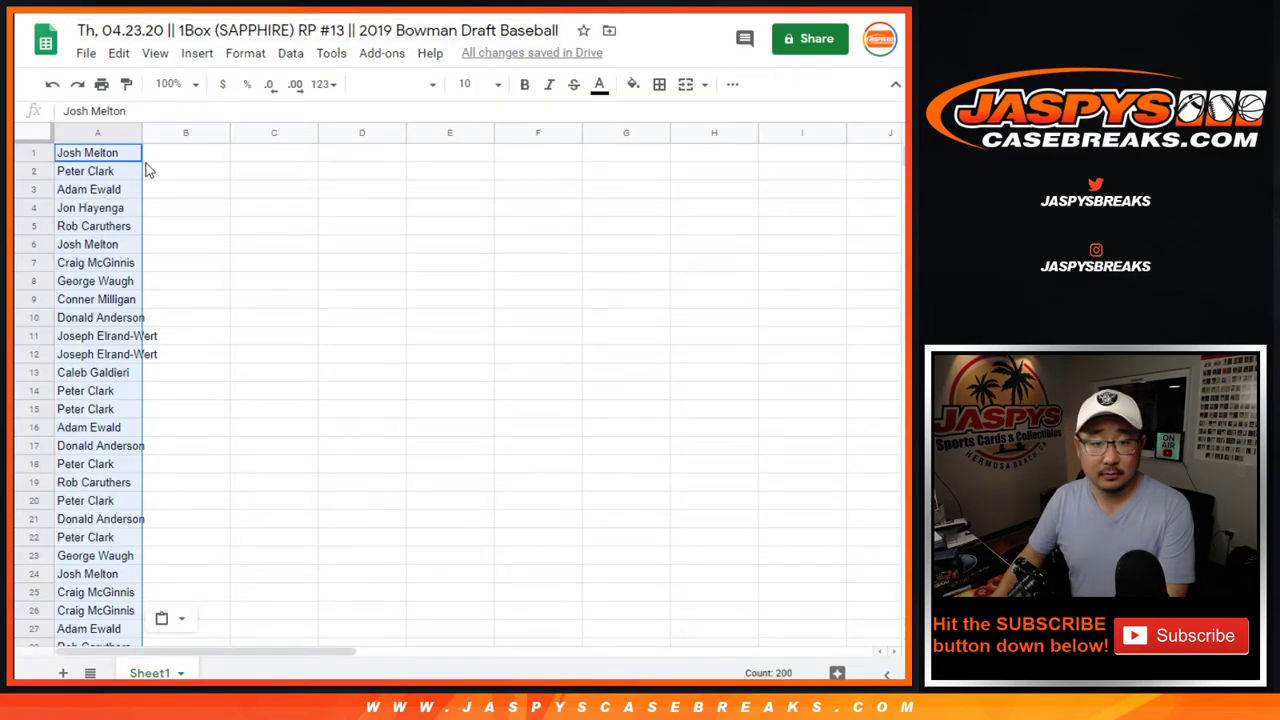
# Paste the shuffled cards into column B starting at B1
pyautogui.click(165, 155)
pyautogui.rightClick(165, 157)
pyautogui.click(180, 134)
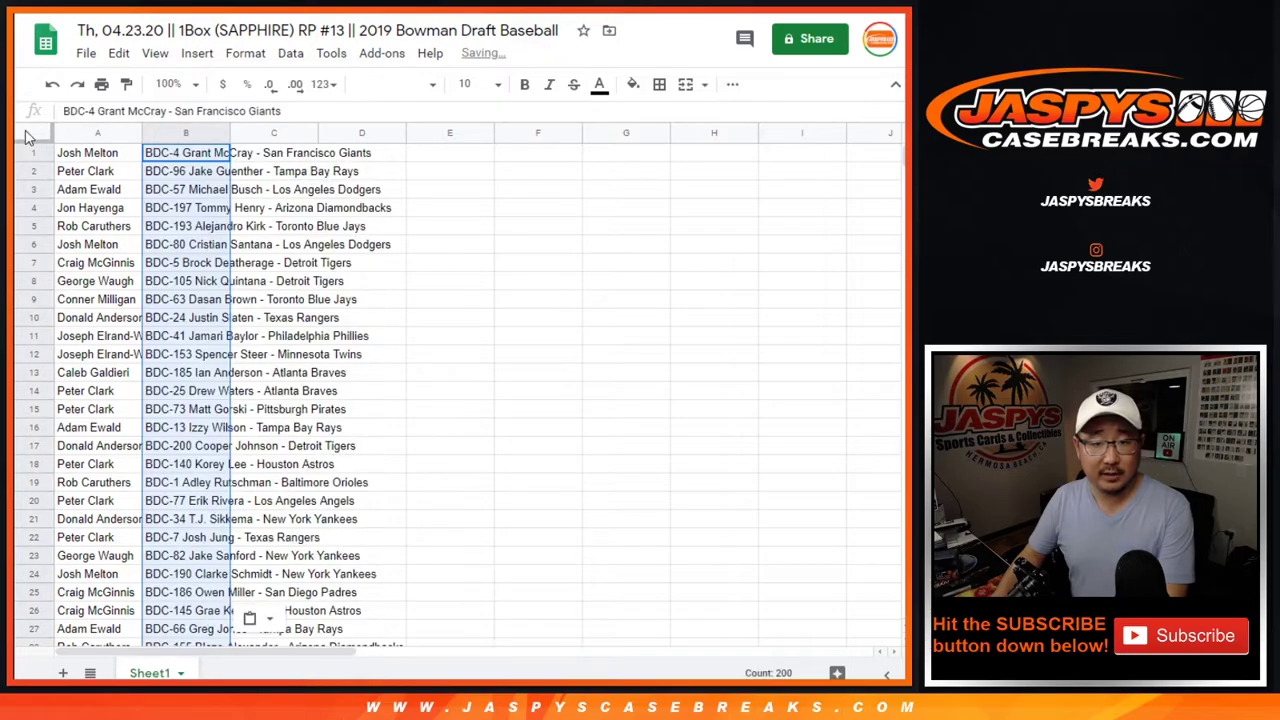
# Set the whole sheet to Nunito font, size 9
pyautogui.click(28, 136)
pyautogui.click(395, 84)
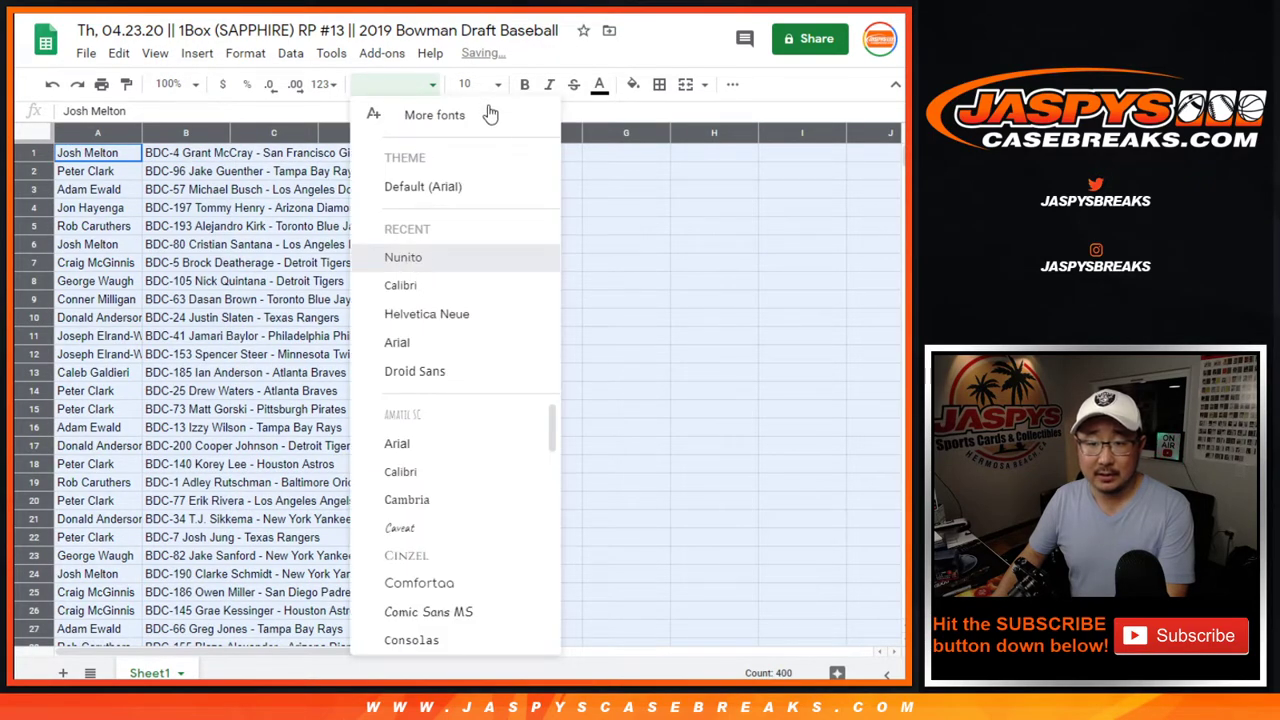
pyautogui.click(403, 257)
pyautogui.click(474, 84)
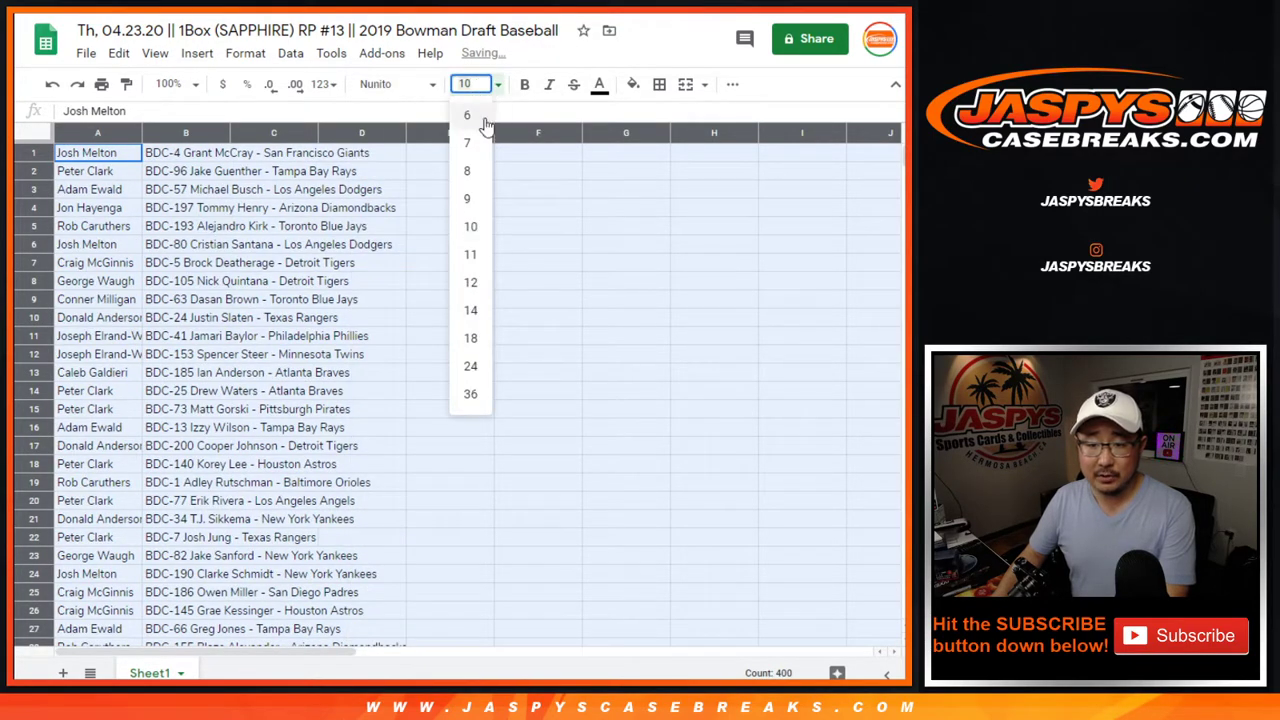
pyautogui.click(468, 199)
# Zoom the sheet to 150% and auto-fit columns A and B to their contents
pyautogui.click(175, 84)
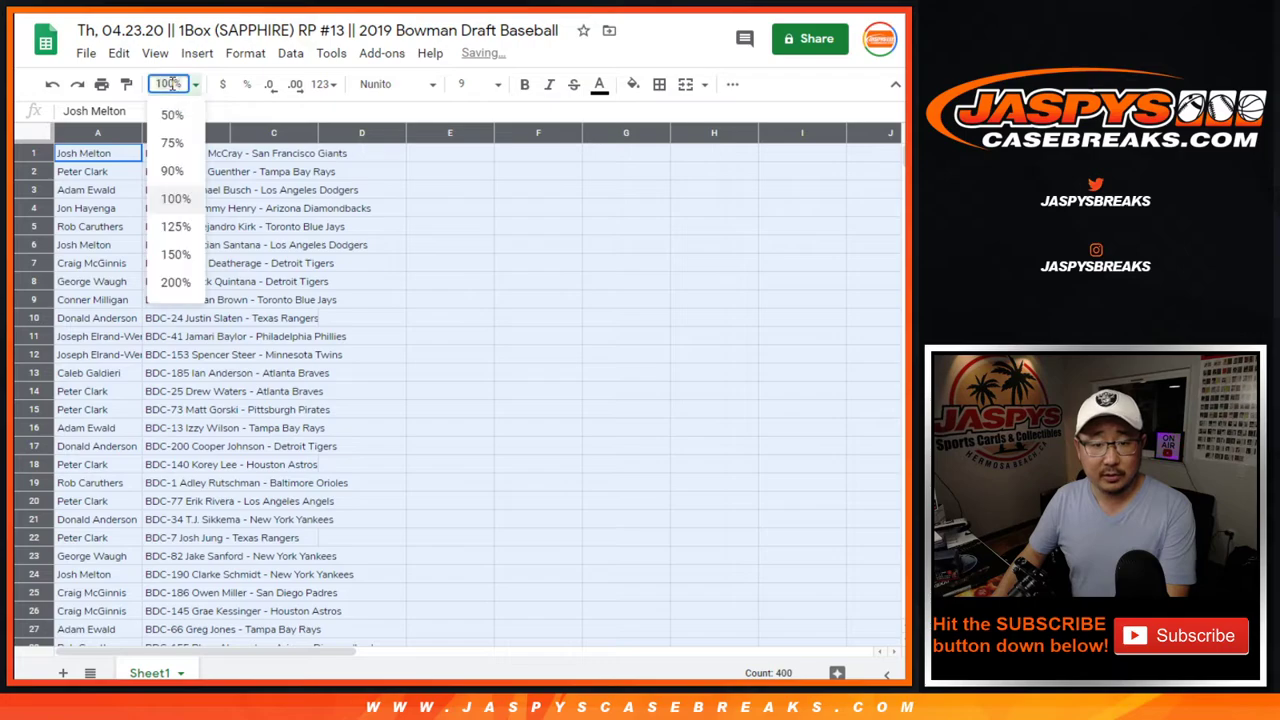
pyautogui.click(176, 255)
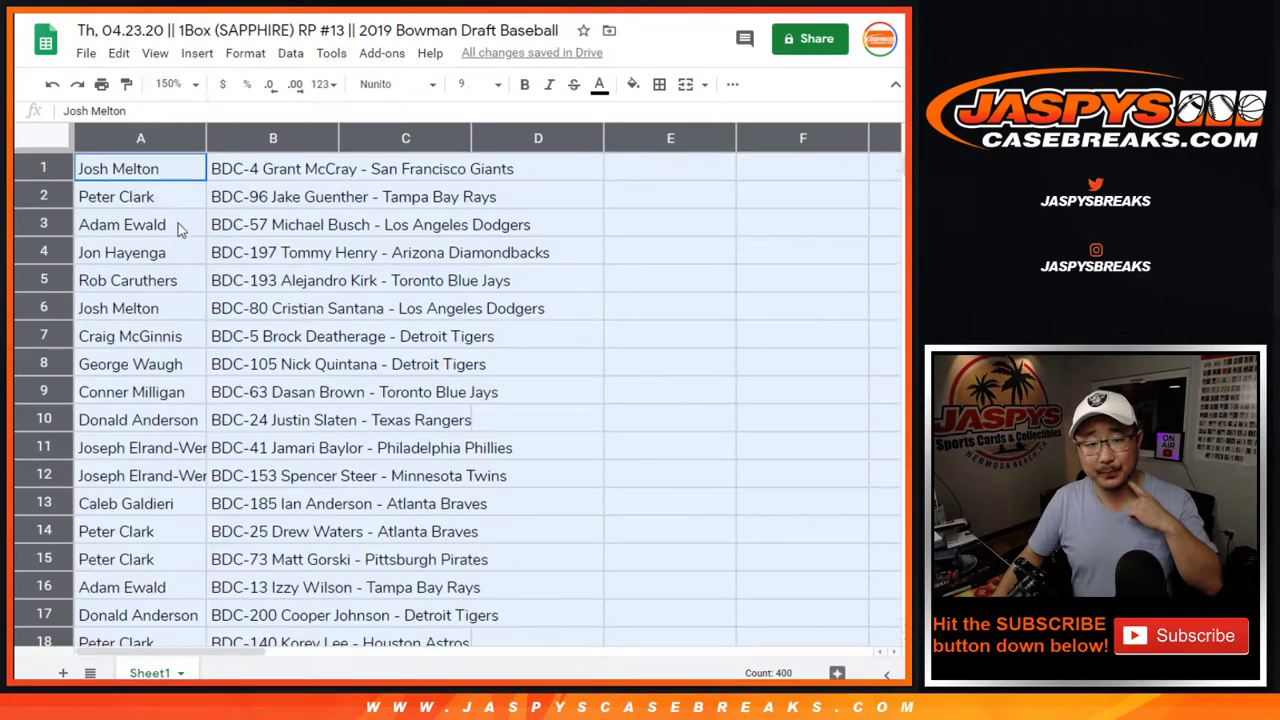
pyautogui.doubleClick(205, 133)
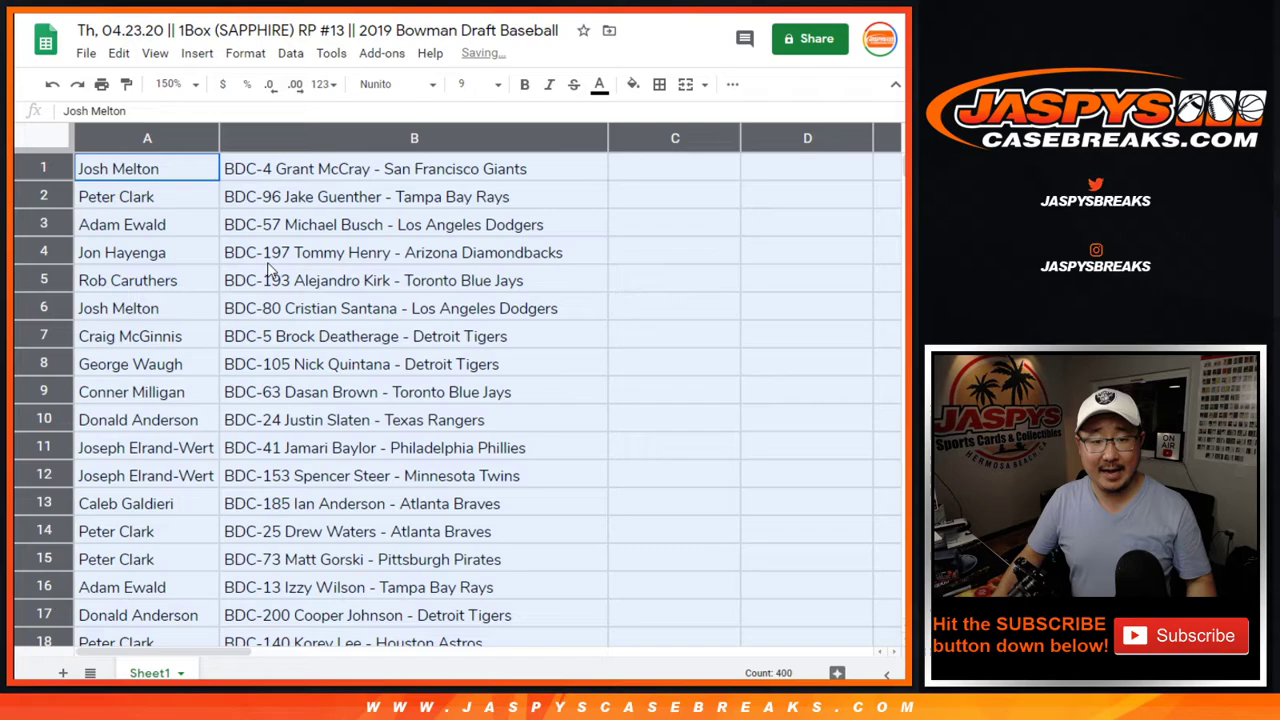
pyautogui.click(43, 587)
pyautogui.scroll(-4, 183, 408)
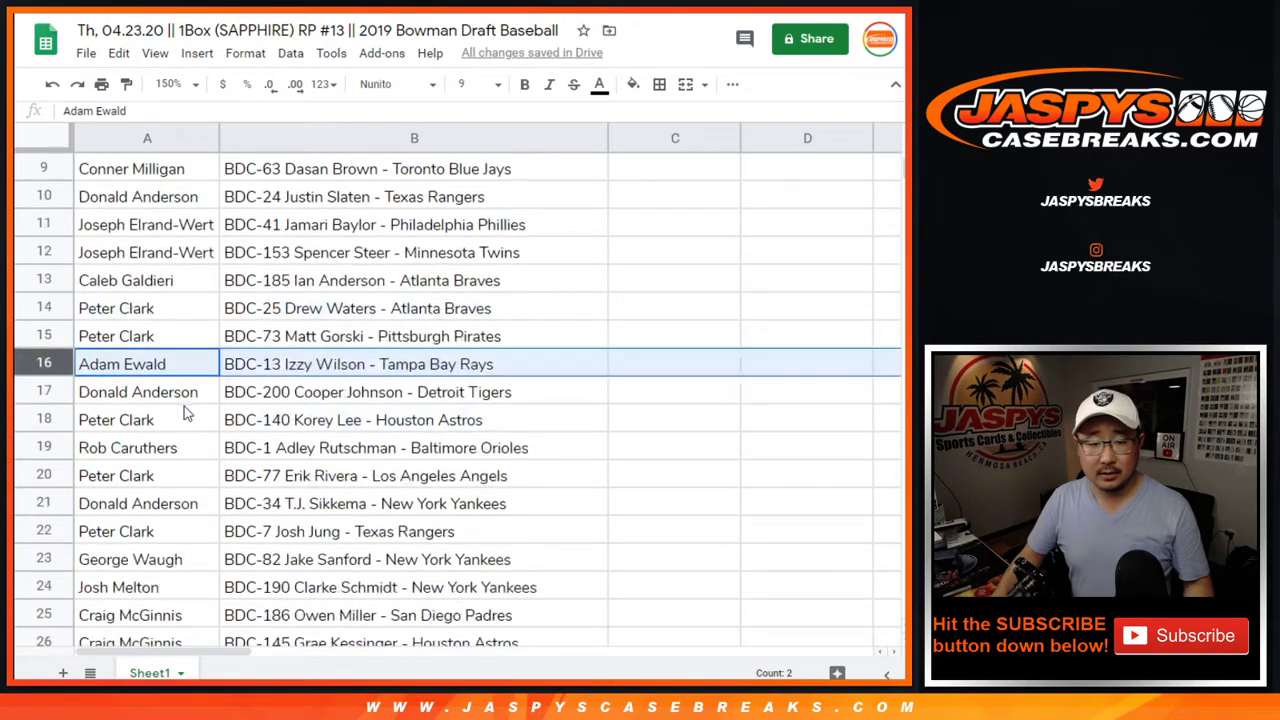
pyautogui.scroll(-1, 183, 408)
pyautogui.click(44, 585)
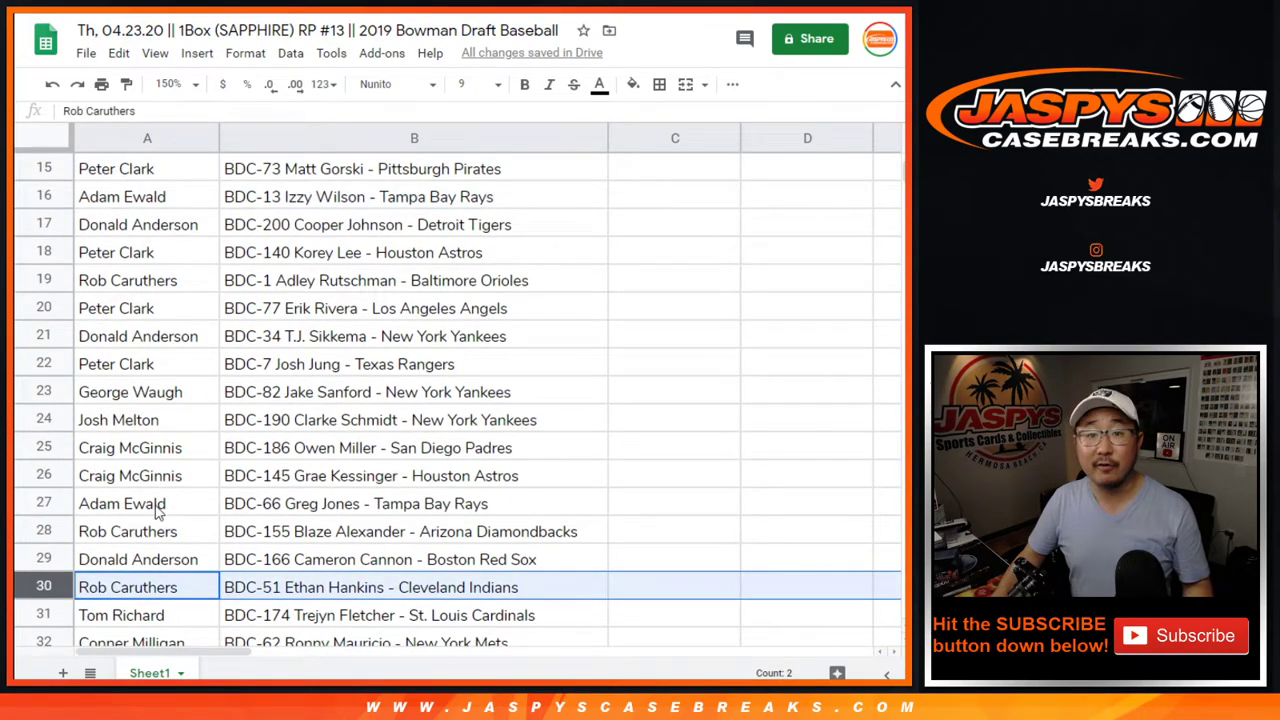
pyautogui.scroll(-3, 157, 505)
pyautogui.scroll(-2, 160, 500)
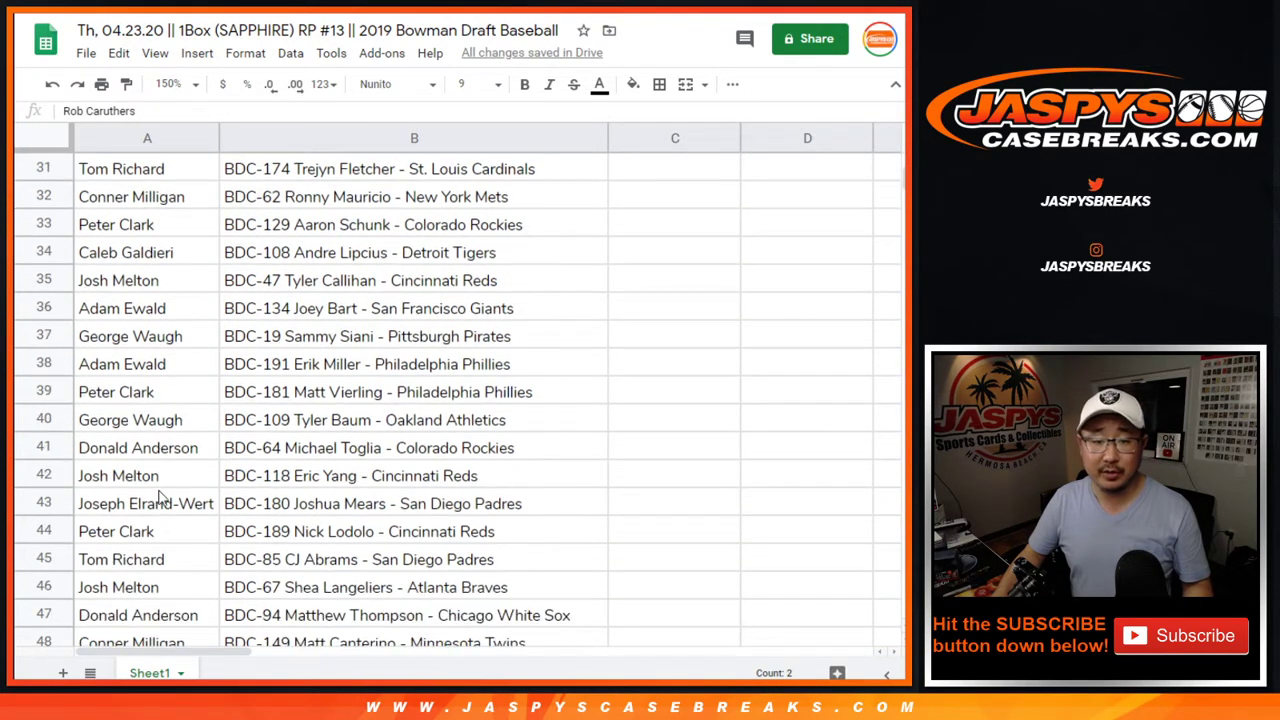
pyautogui.click(58, 587)
pyautogui.scroll(-5, 100, 525)
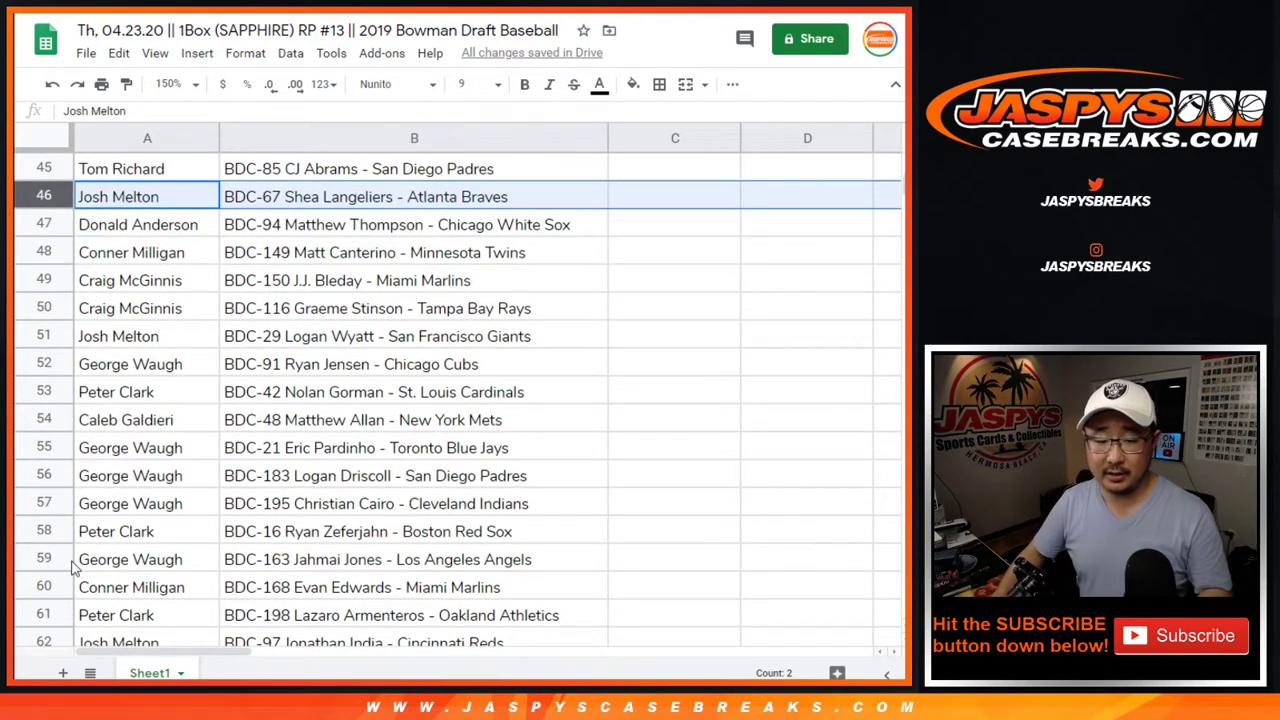
pyautogui.click(44, 587)
pyautogui.scroll(-5, 183, 562)
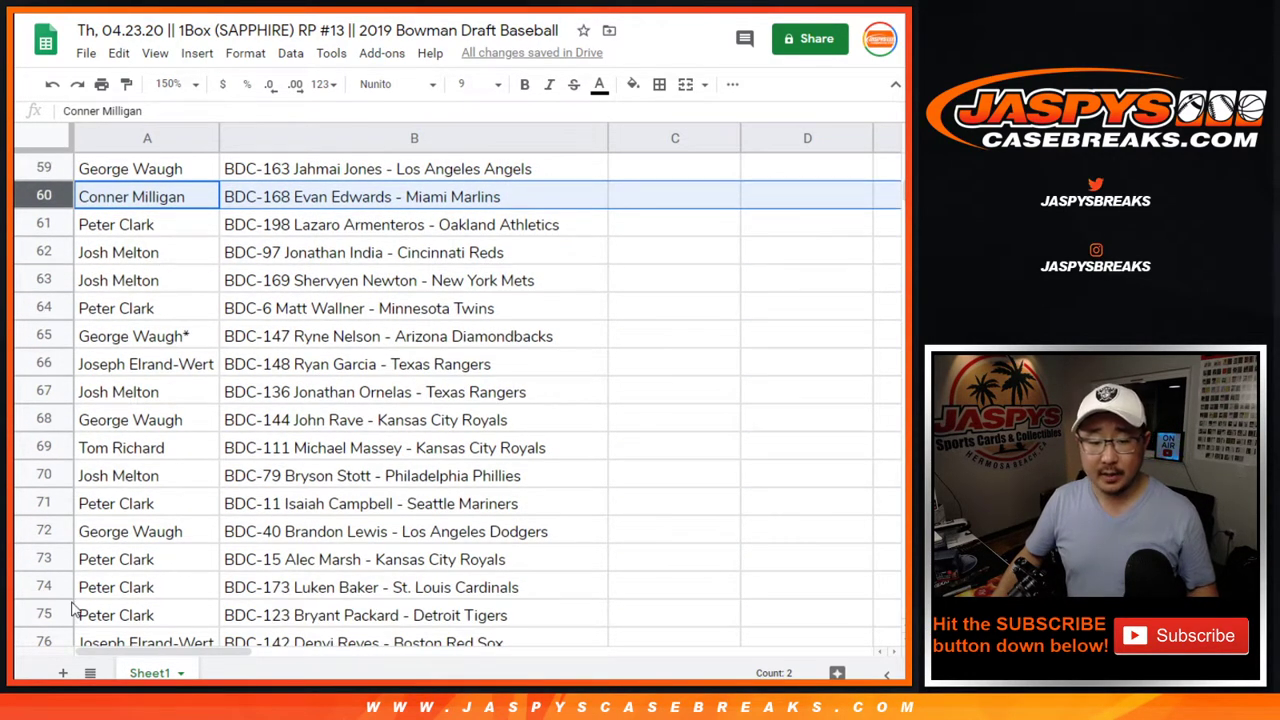
pyautogui.click(72, 613)
pyautogui.scroll(-6, 120, 580)
pyautogui.click(57, 586)
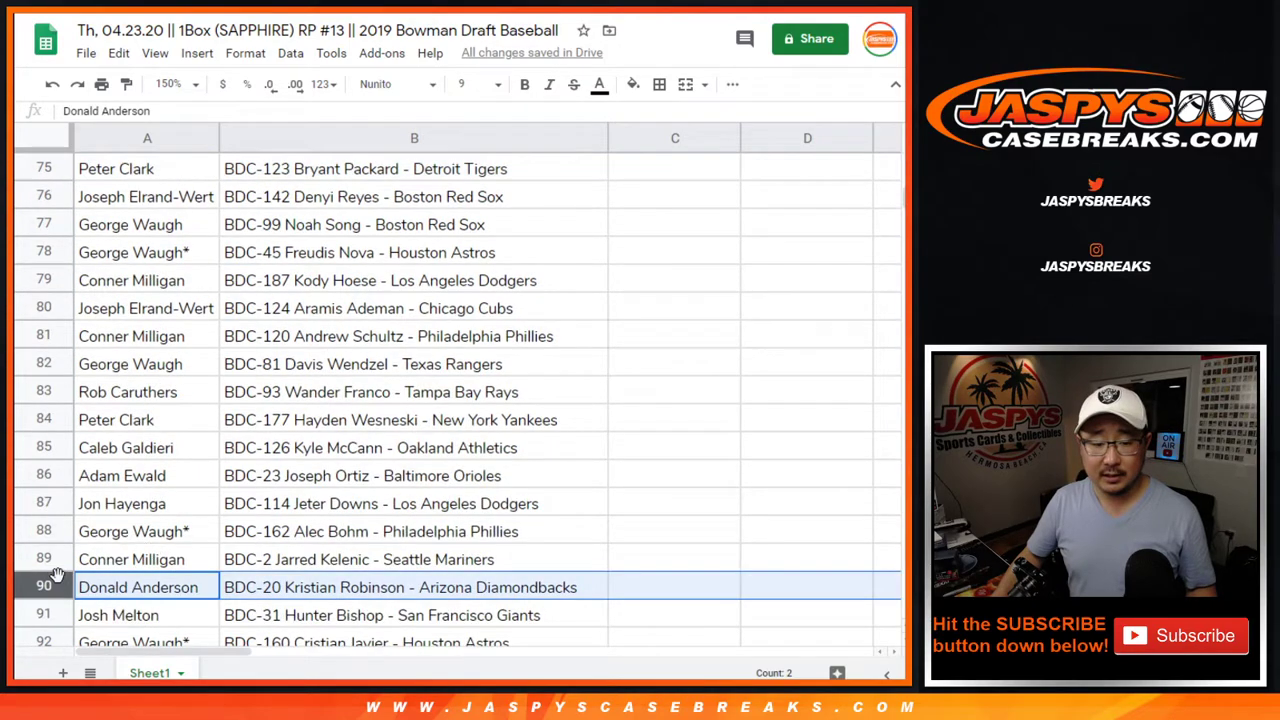
pyautogui.scroll(-6, 57, 575)
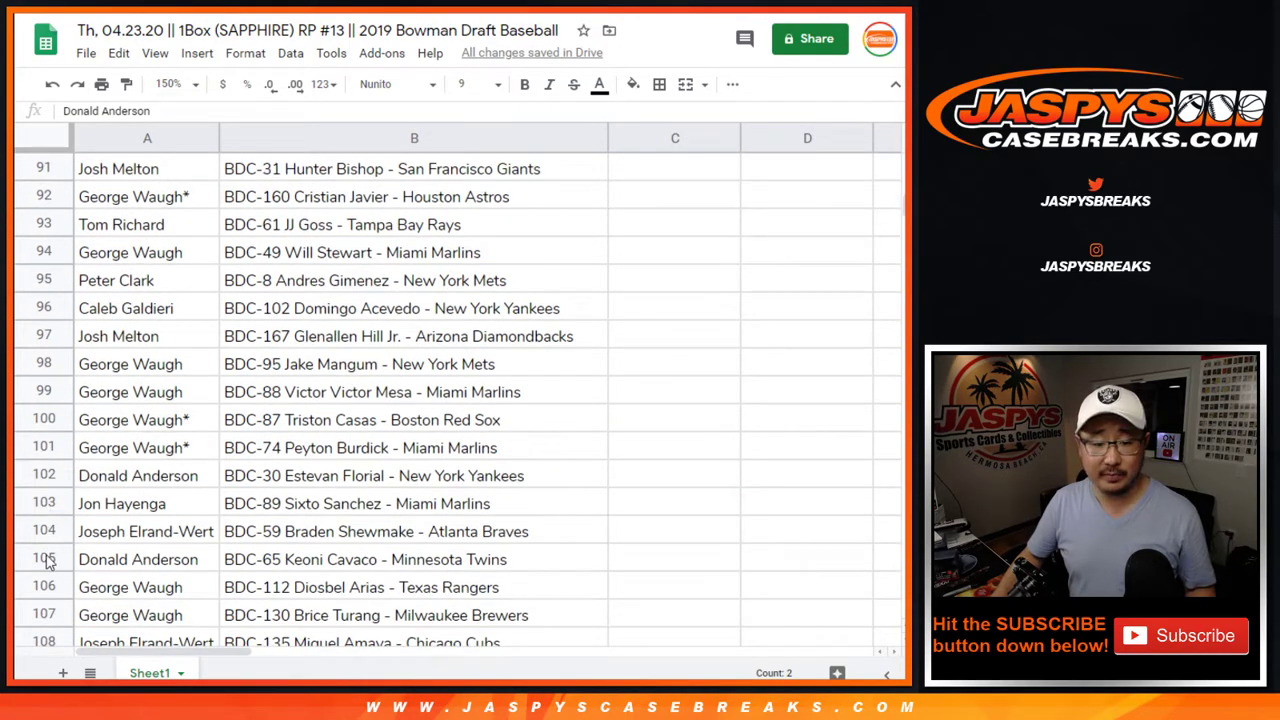
pyautogui.click(45, 560)
pyautogui.scroll(-5, 150, 550)
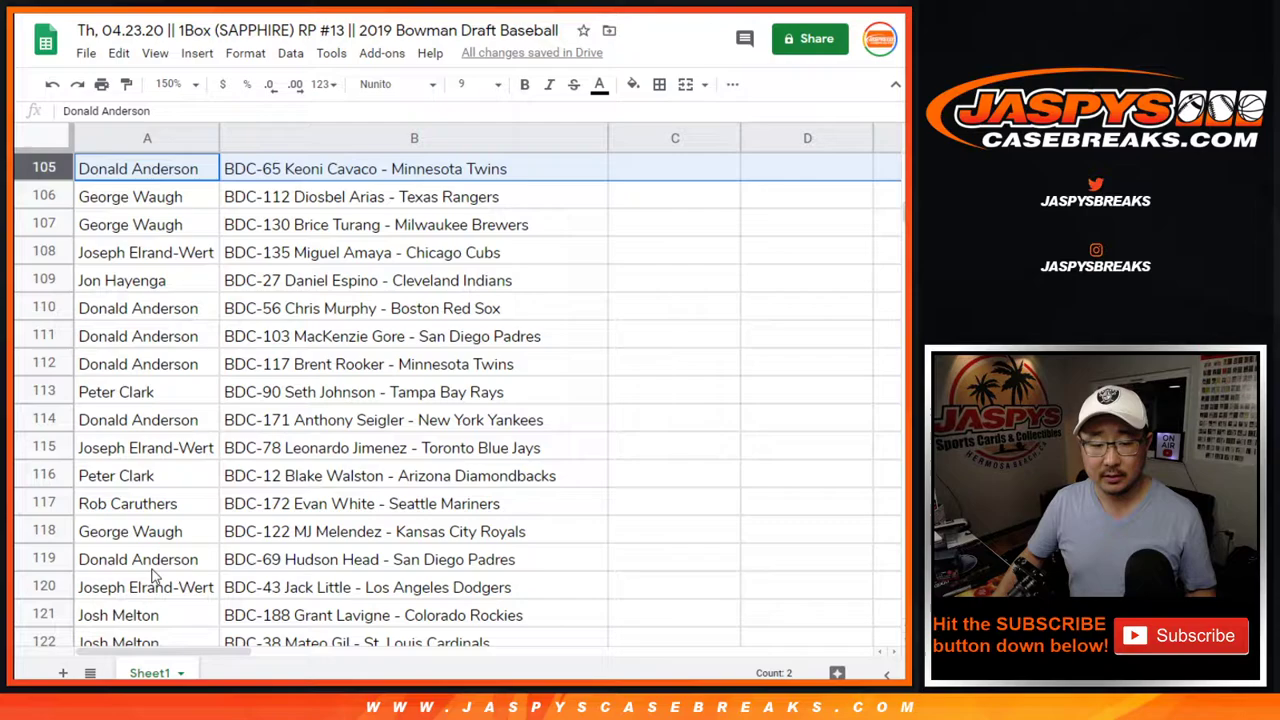
pyautogui.scroll(-15, 155, 575)
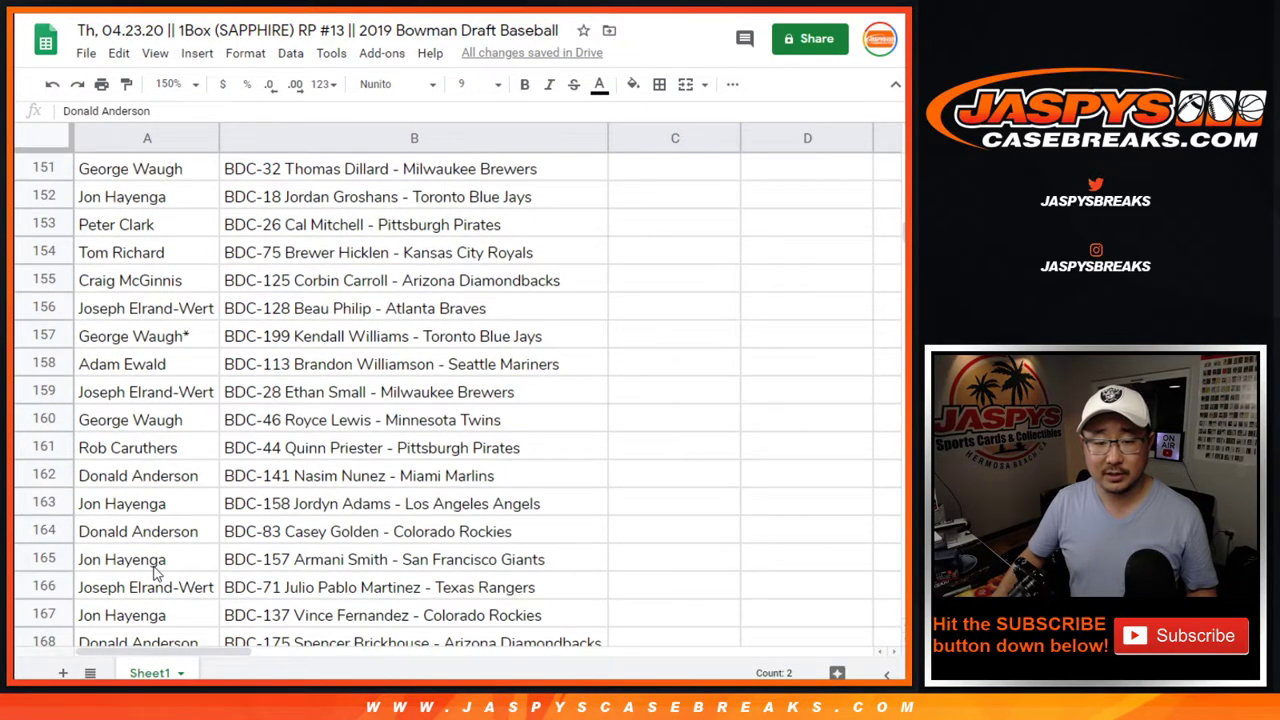
pyautogui.scroll(-7, 155, 572)
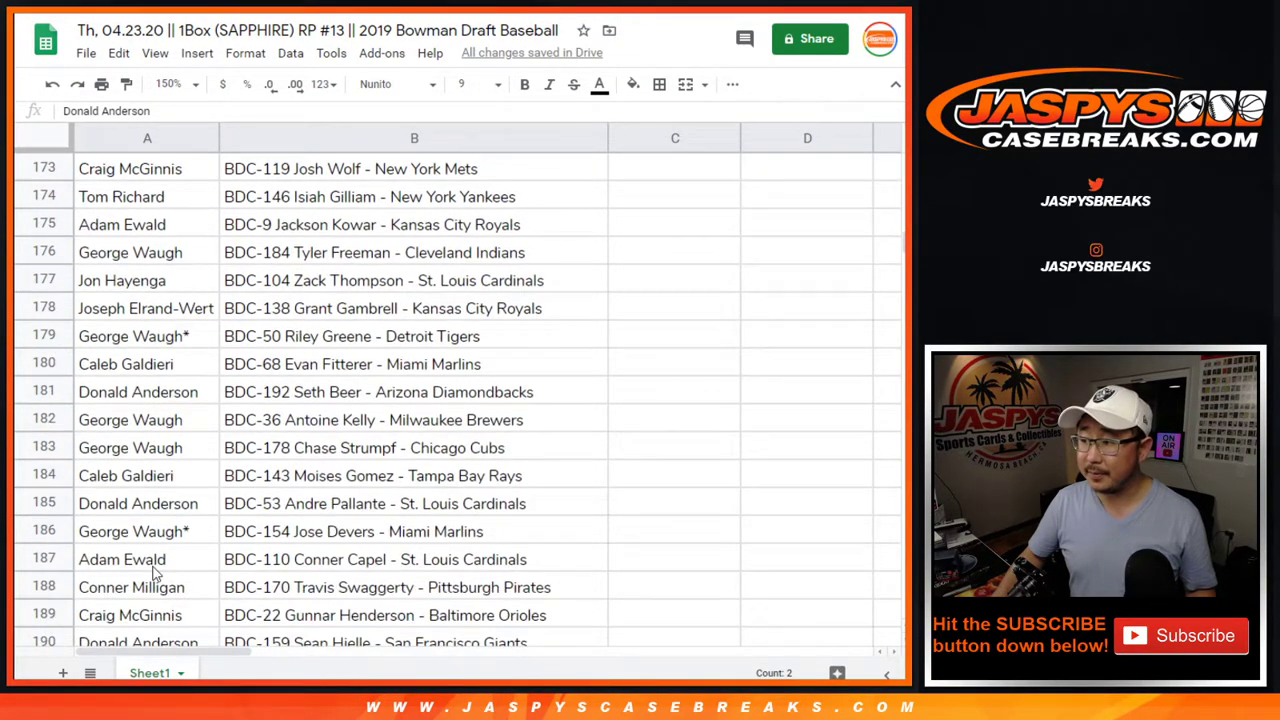
pyautogui.scroll(-6, 155, 572)
pyautogui.click(128, 422)
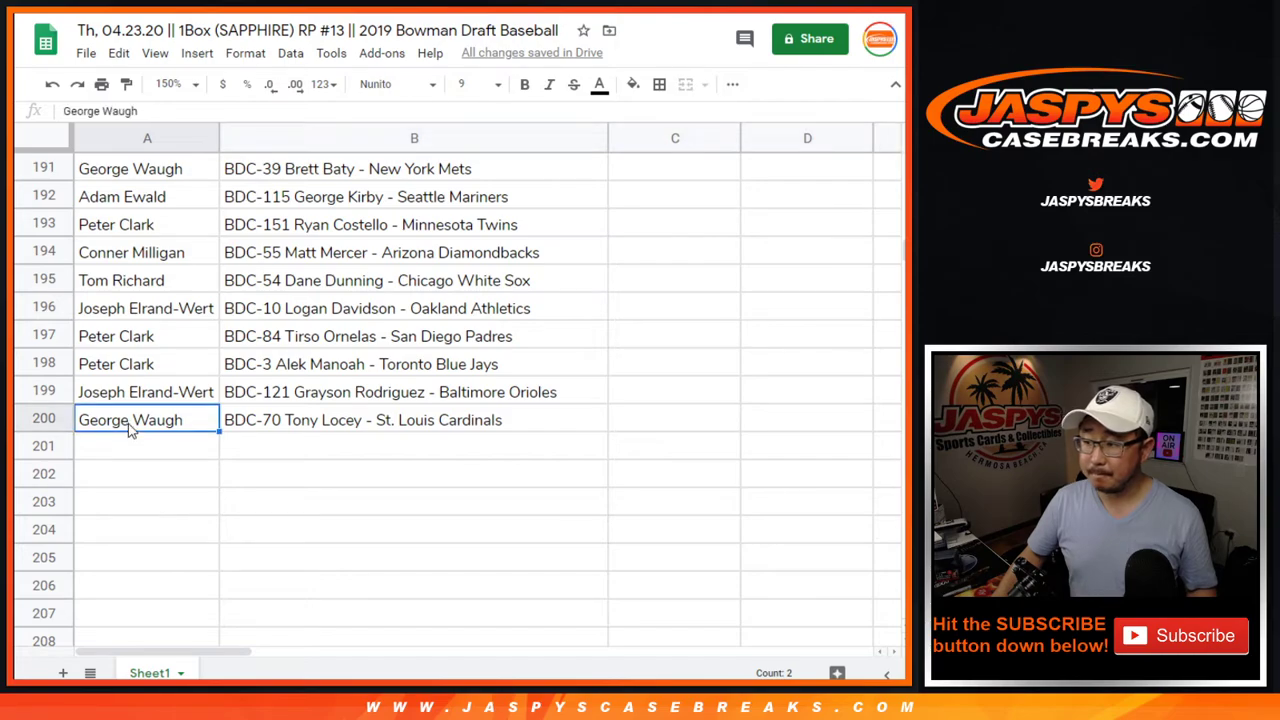
pyautogui.hotkey('ctrl', 'Home')
pyautogui.click(147, 138)
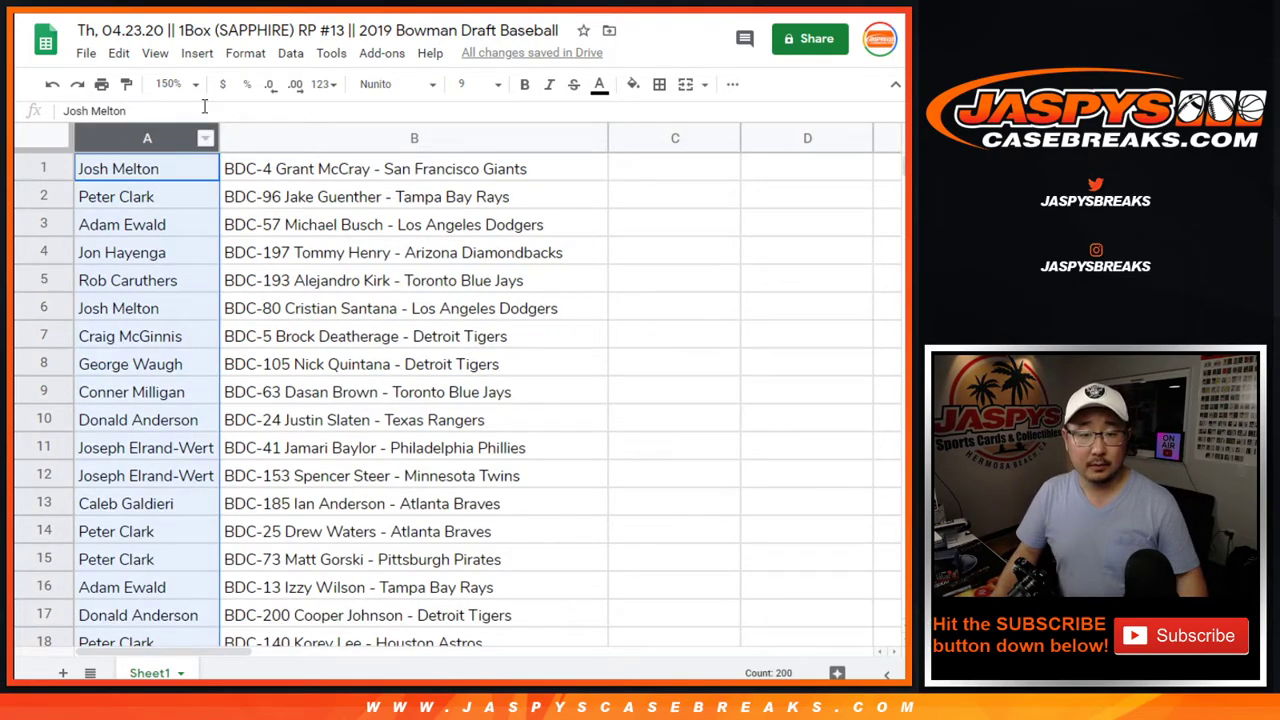
pyautogui.click(290, 53)
pyautogui.click(340, 86)
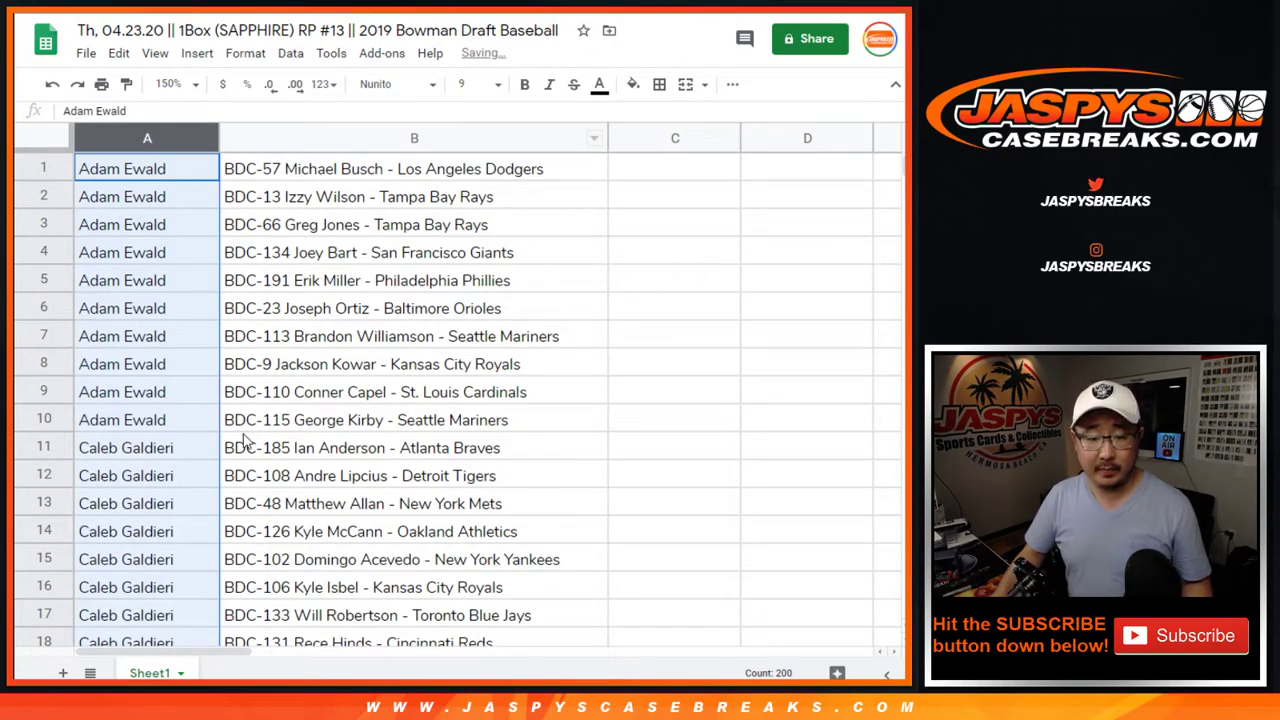
pyautogui.scroll(-2, 208, 456)
pyautogui.scroll(-1, 218, 466)
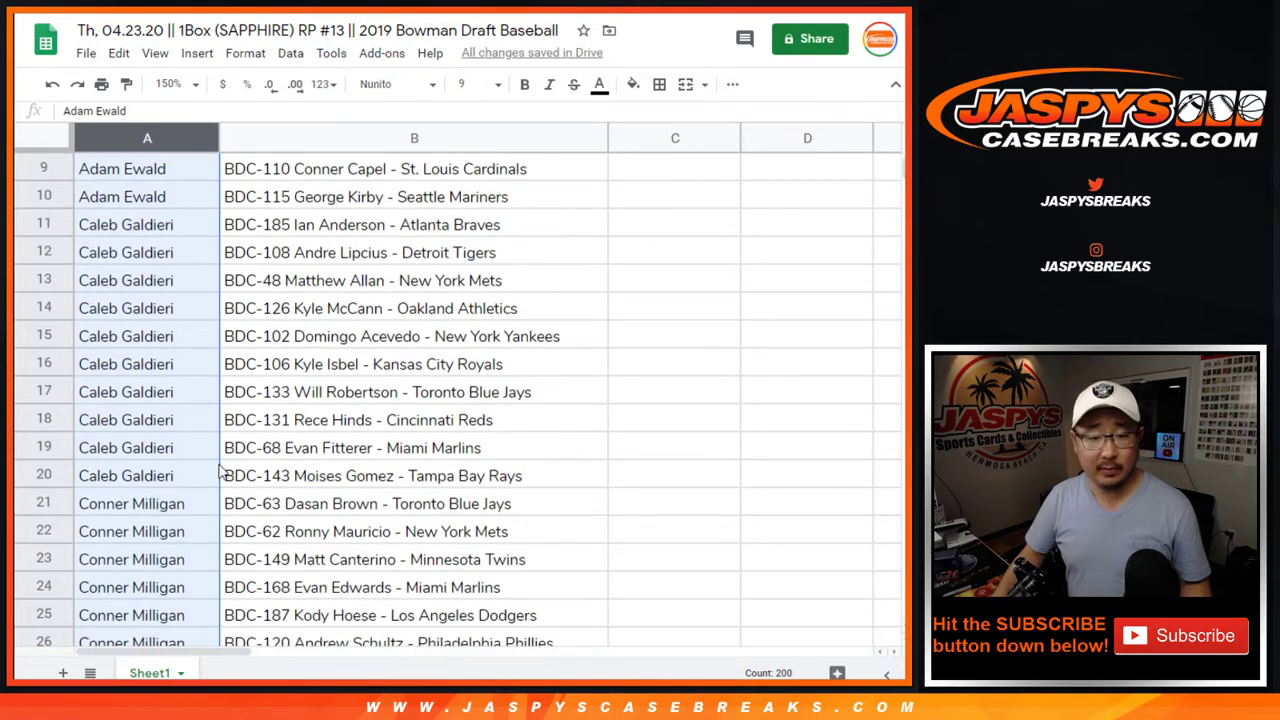
pyautogui.scroll(-10, 222, 470)
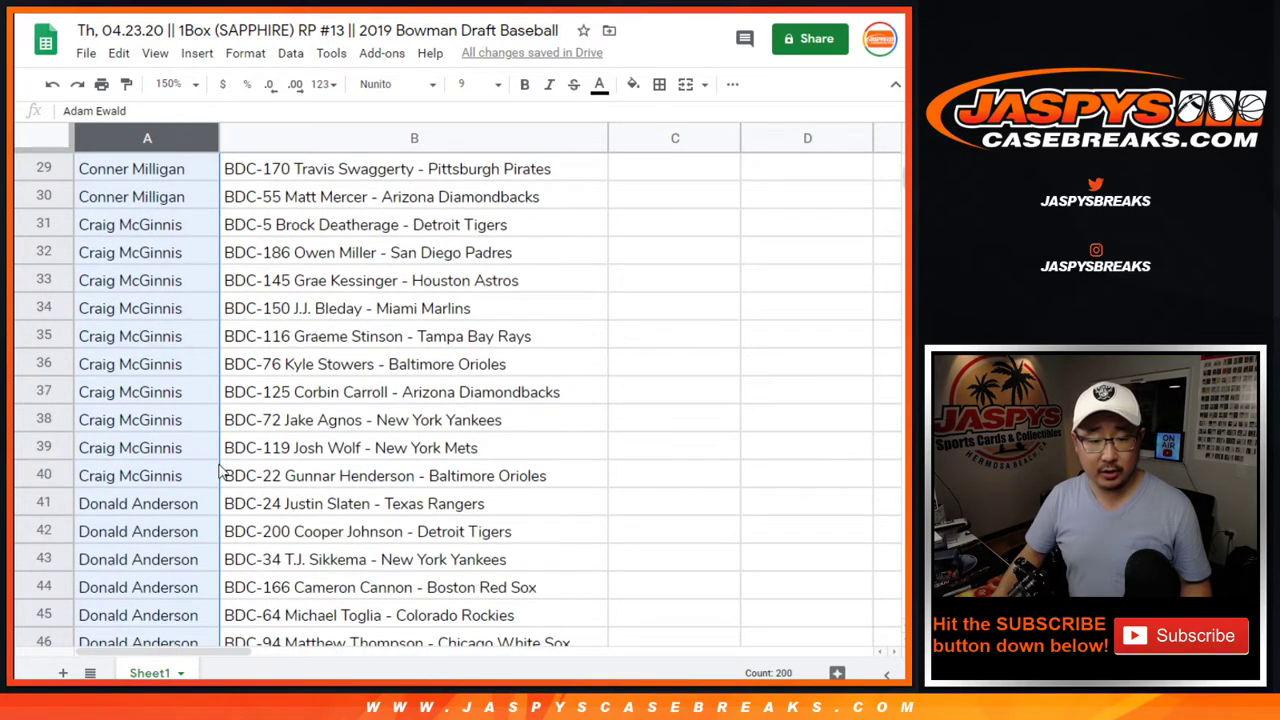
pyautogui.scroll(-6, 220, 470)
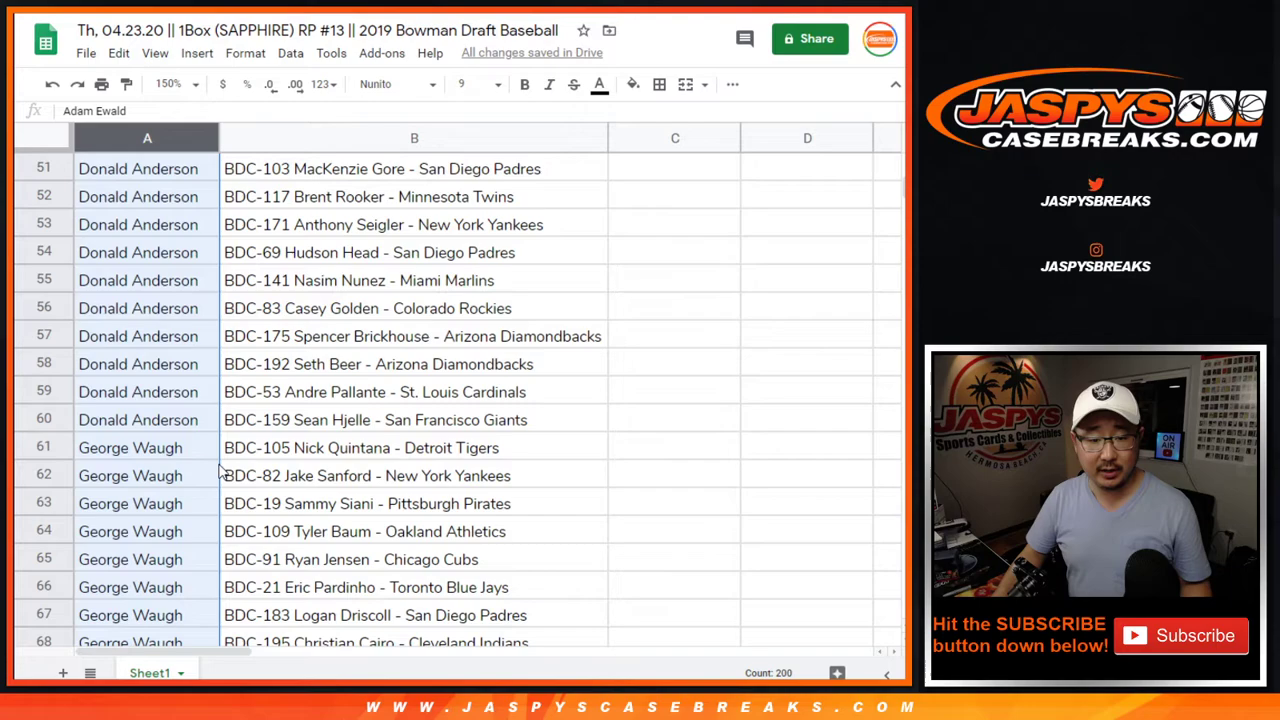
pyautogui.scroll(-11, 220, 470)
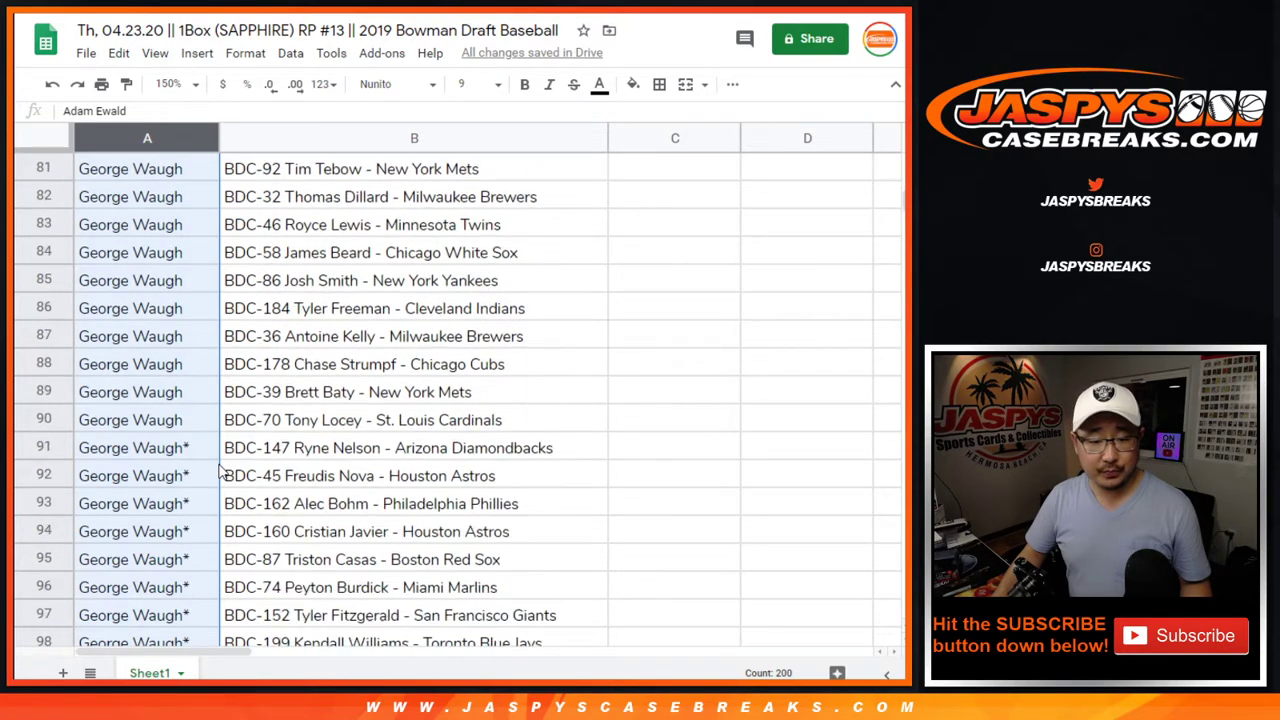
pyautogui.scroll(-10, 220, 470)
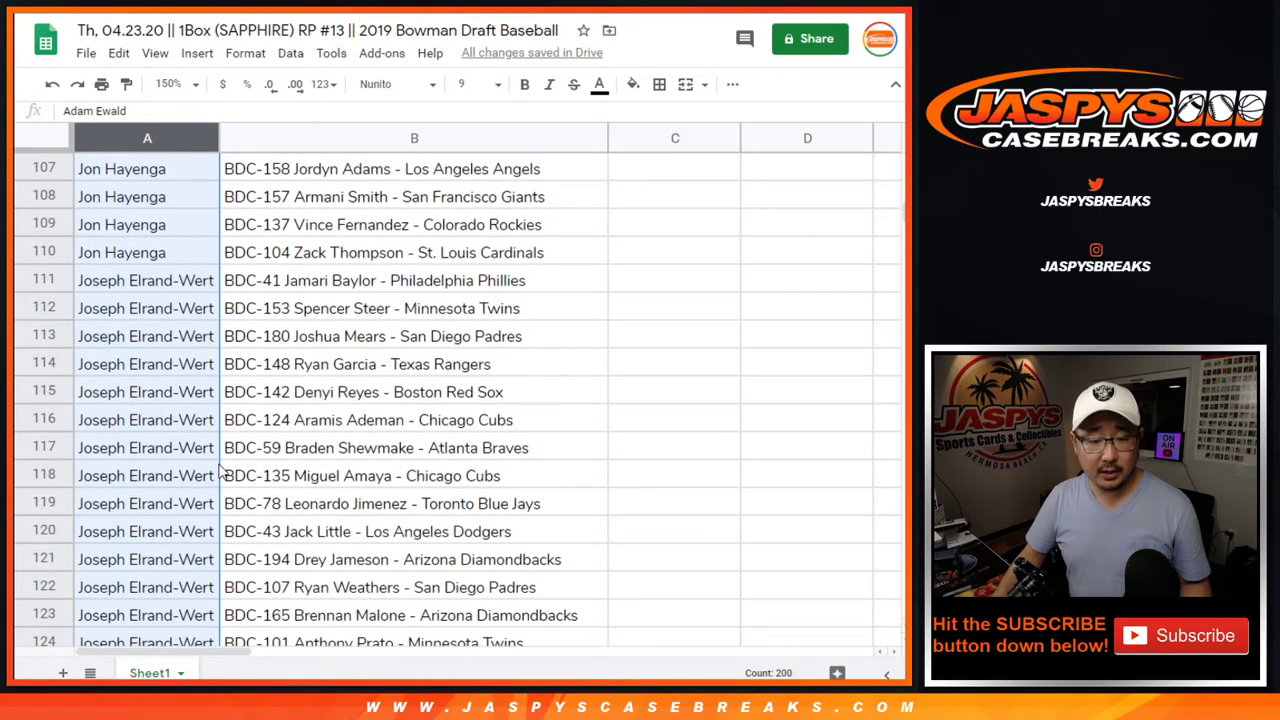
pyautogui.scroll(-10, 220, 470)
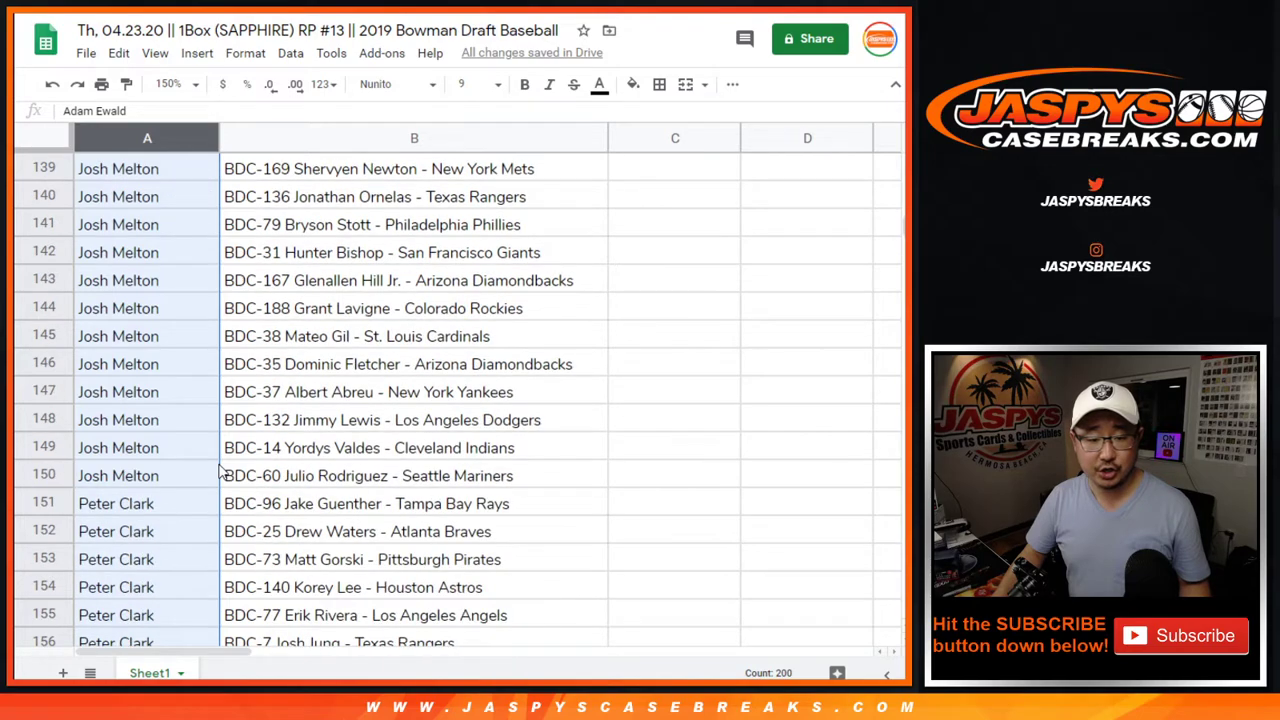
pyautogui.scroll(-10, 220, 470)
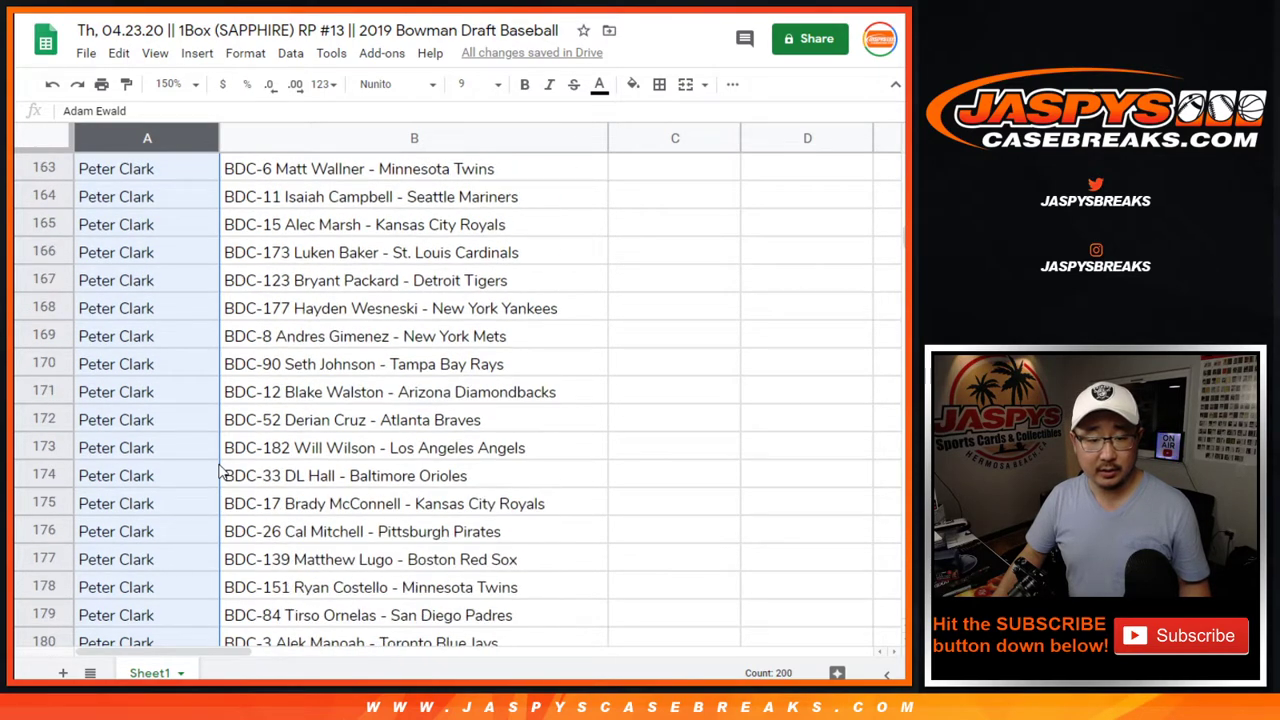
pyautogui.scroll(-6, 220, 470)
pyautogui.scroll(1, 220, 470)
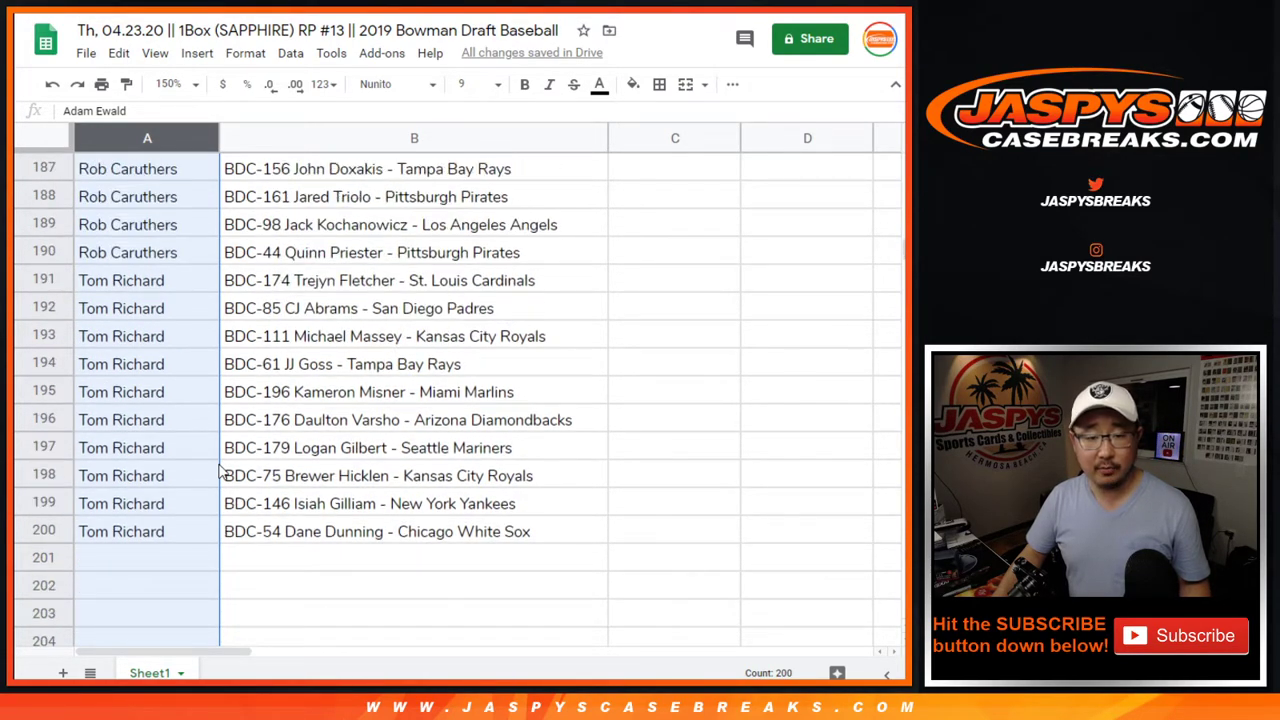
pyautogui.click(122, 531)
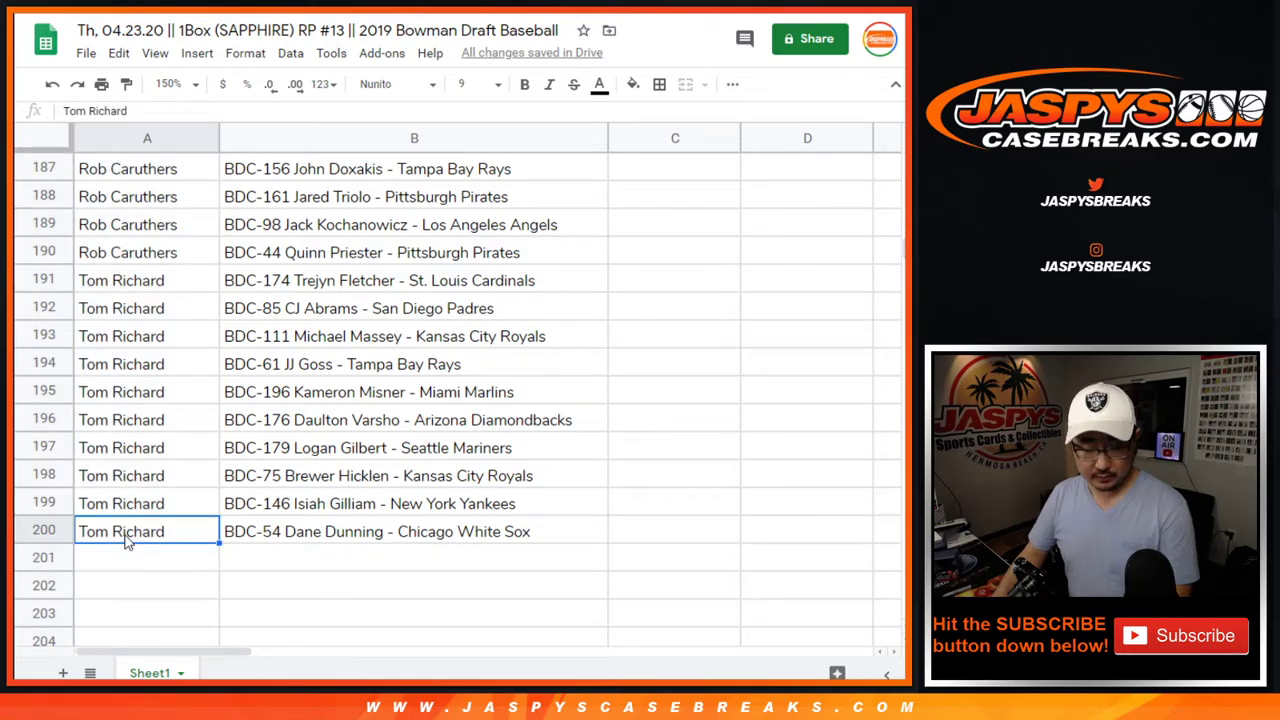
pyautogui.hotkey('ctrl', 'Home')
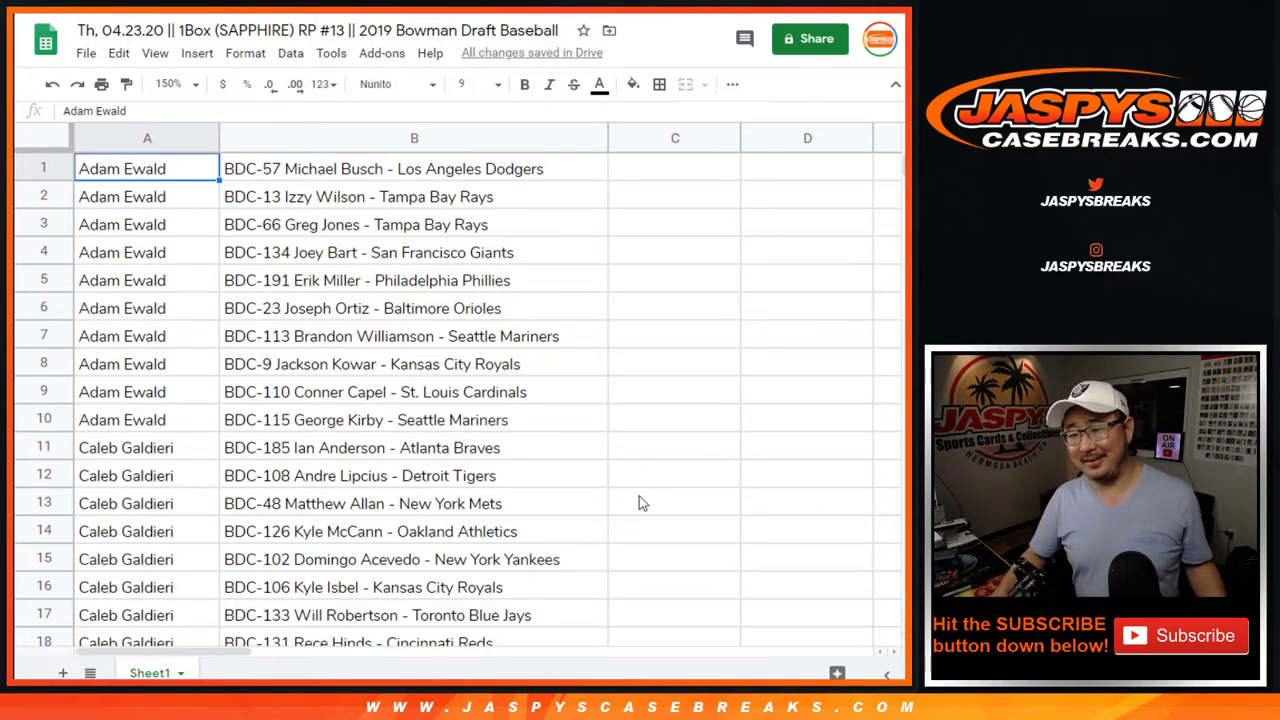
pyautogui.scroll(-18, 448, 450)
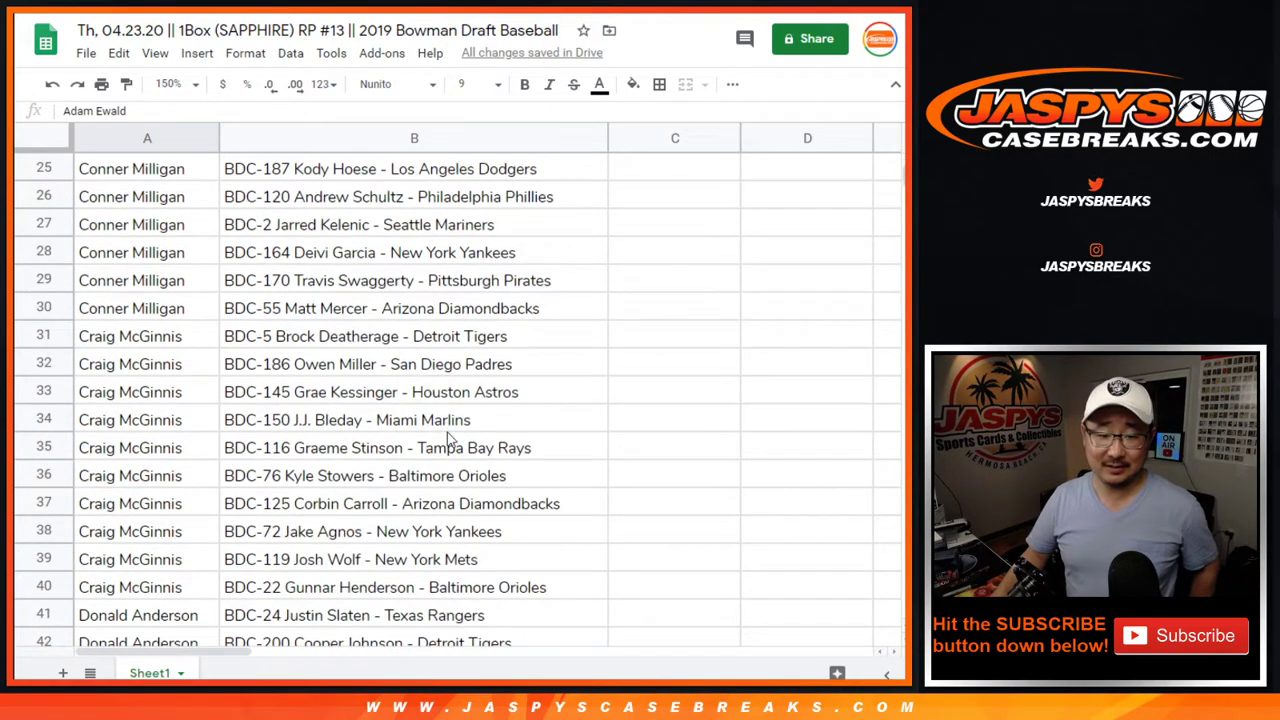
pyautogui.scroll(-20, 448, 430)
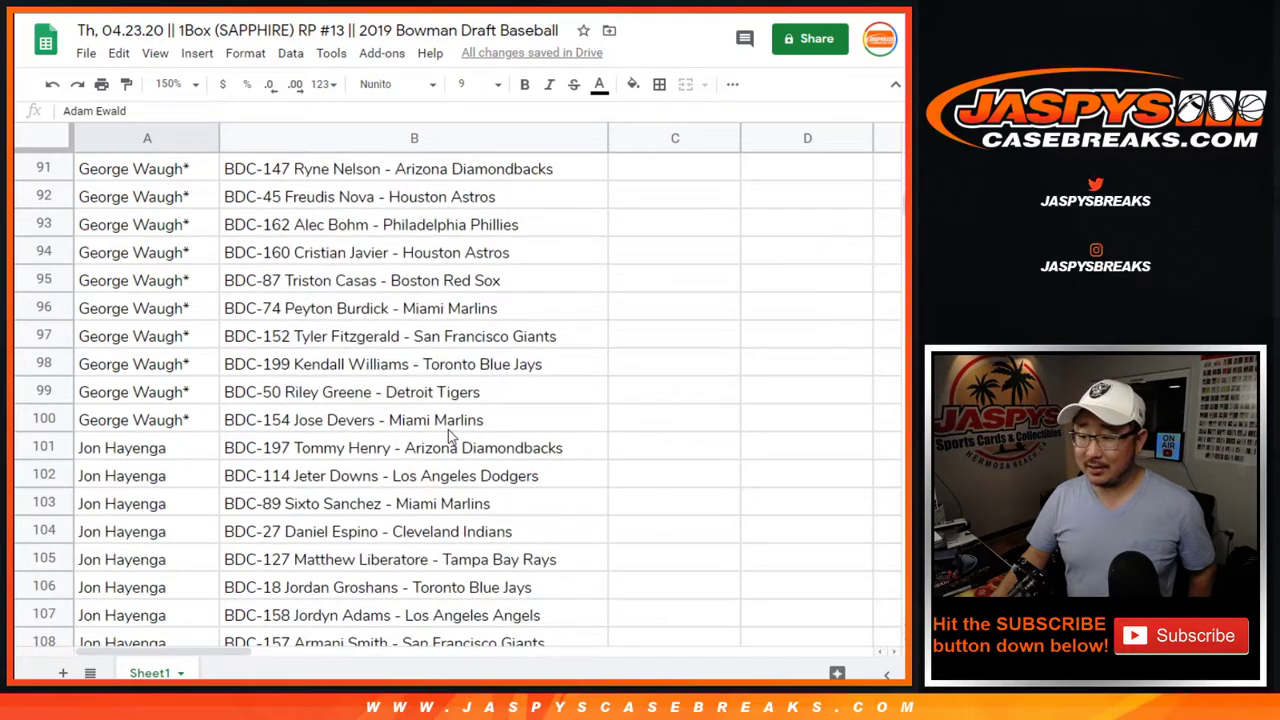
pyautogui.scroll(-18, 448, 430)
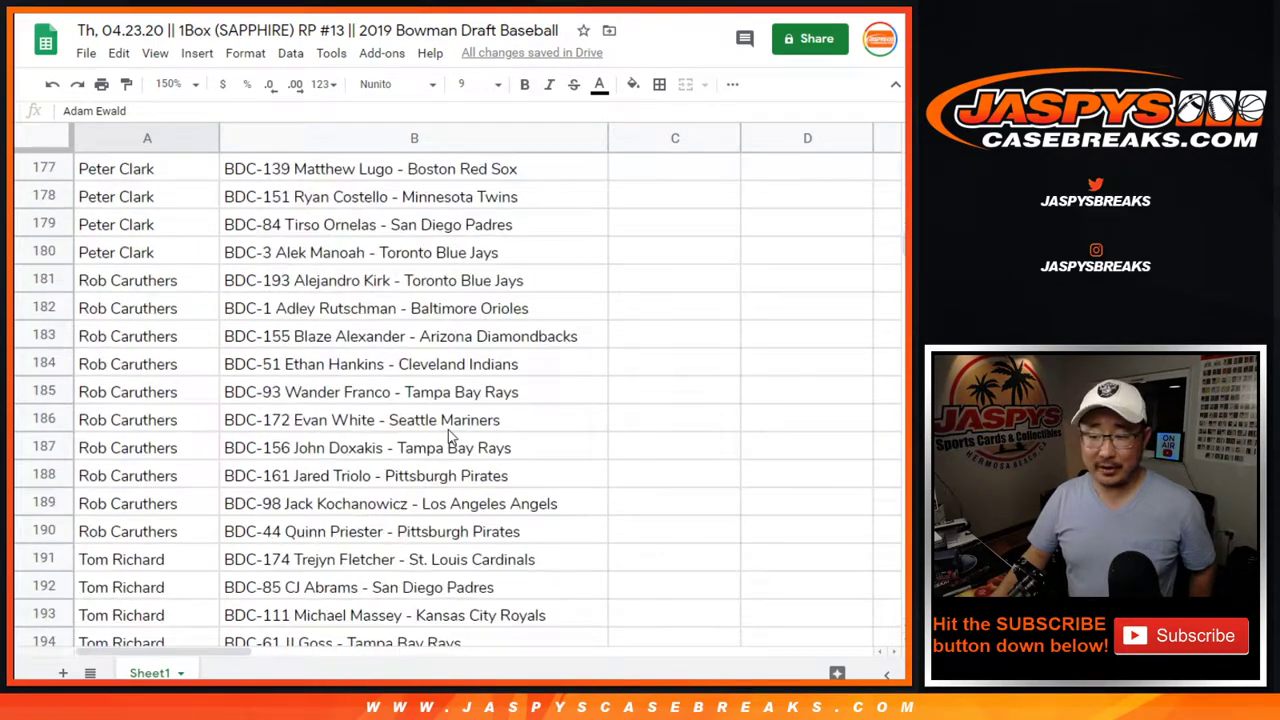
pyautogui.scroll(1, 448, 430)
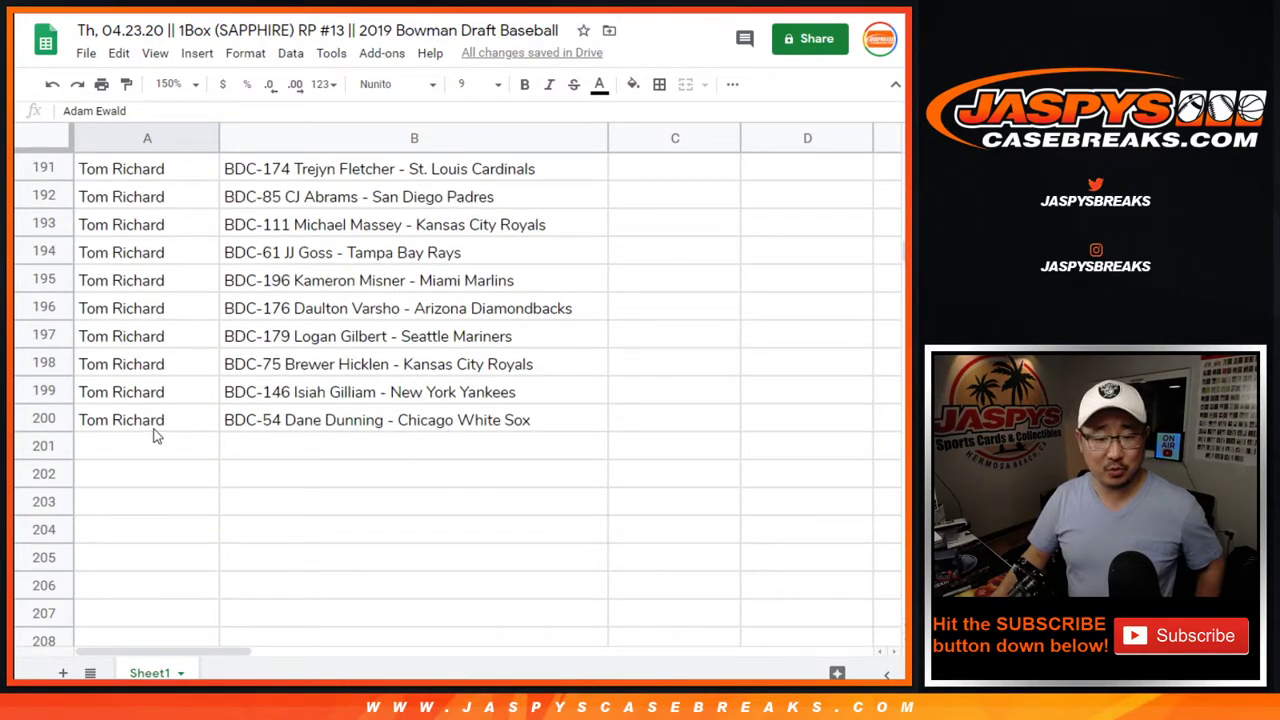
# Jump to the top of the sheet and close the find bar to clear the BDC-18 match highlight
pyautogui.hotkey('ctrl', 'Home')
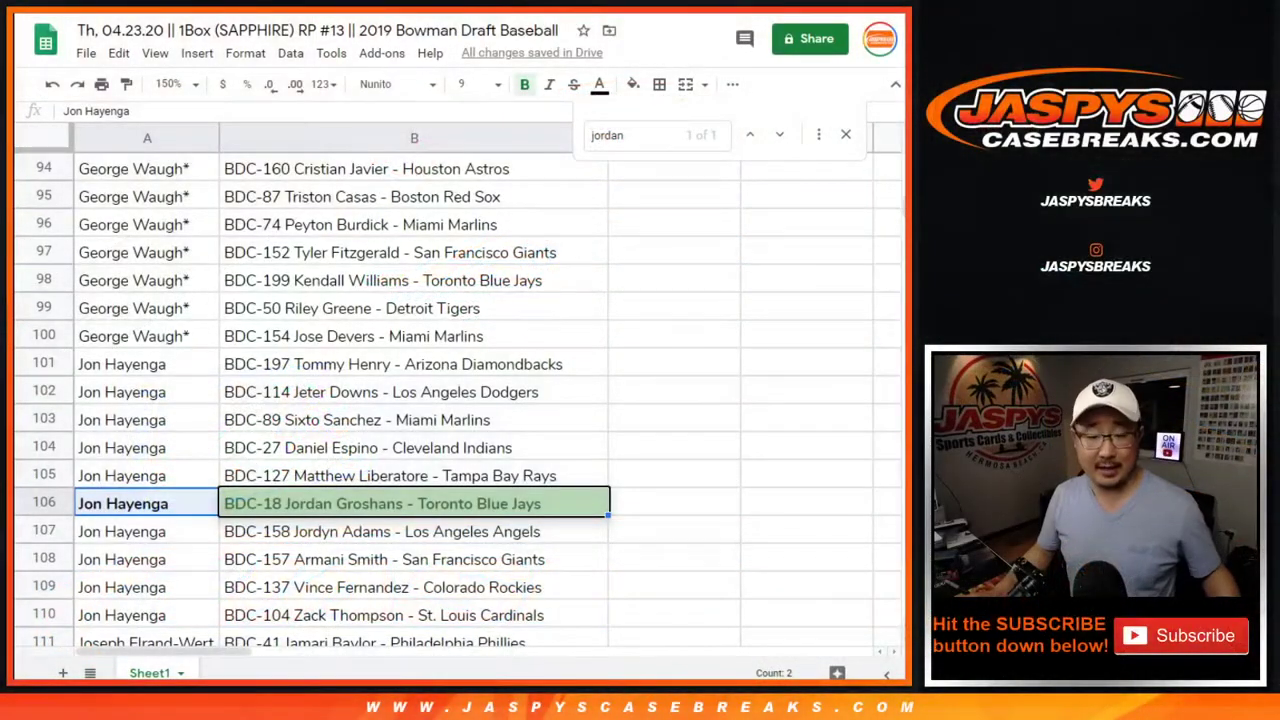
pyautogui.hotkey('ctrl', 'f')
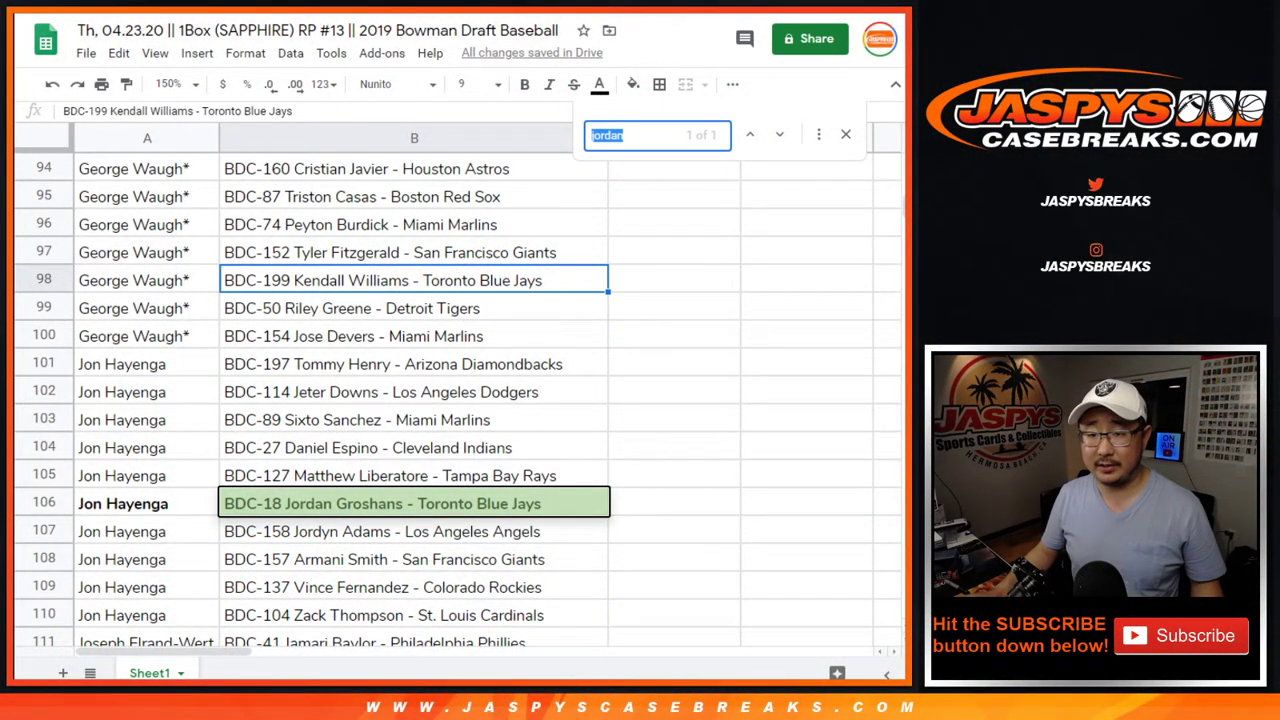
pyautogui.click(844, 135)
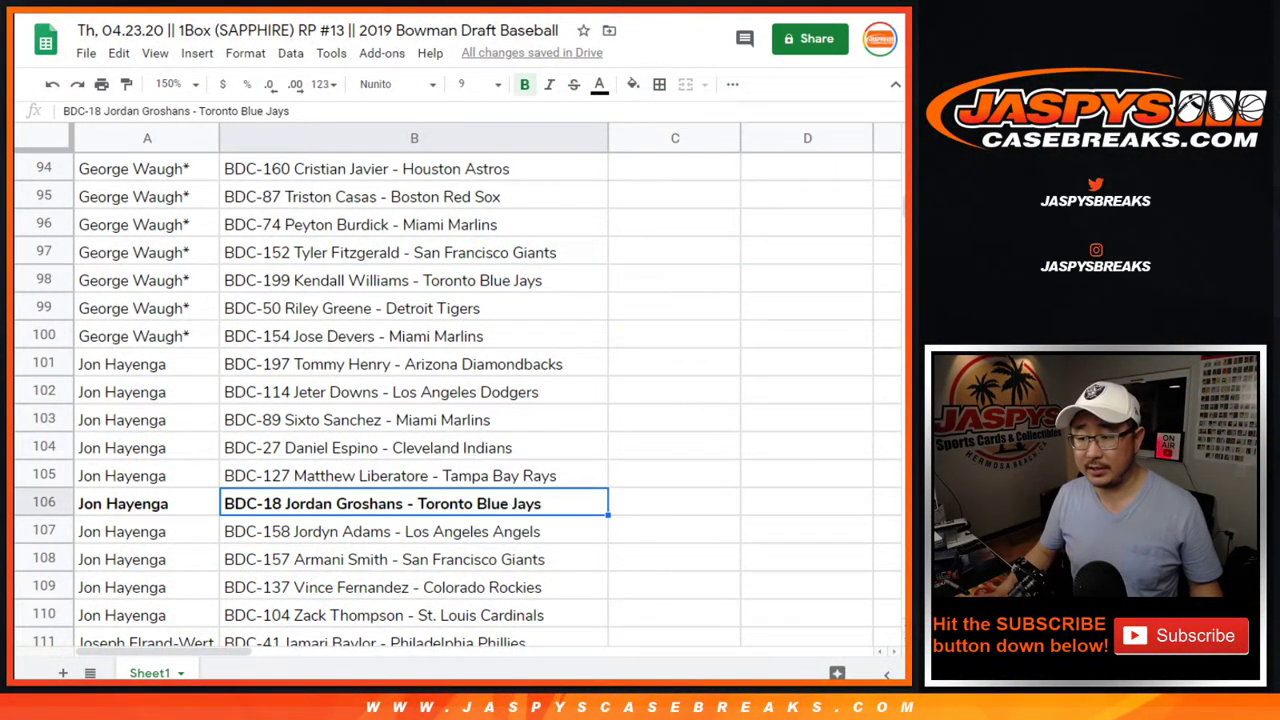
# Roll two dice (5 and 4), recheck the top-name-wins rule, and return to the List Randomizer
pyautogui.hotkey('ctrl', 'Tab')
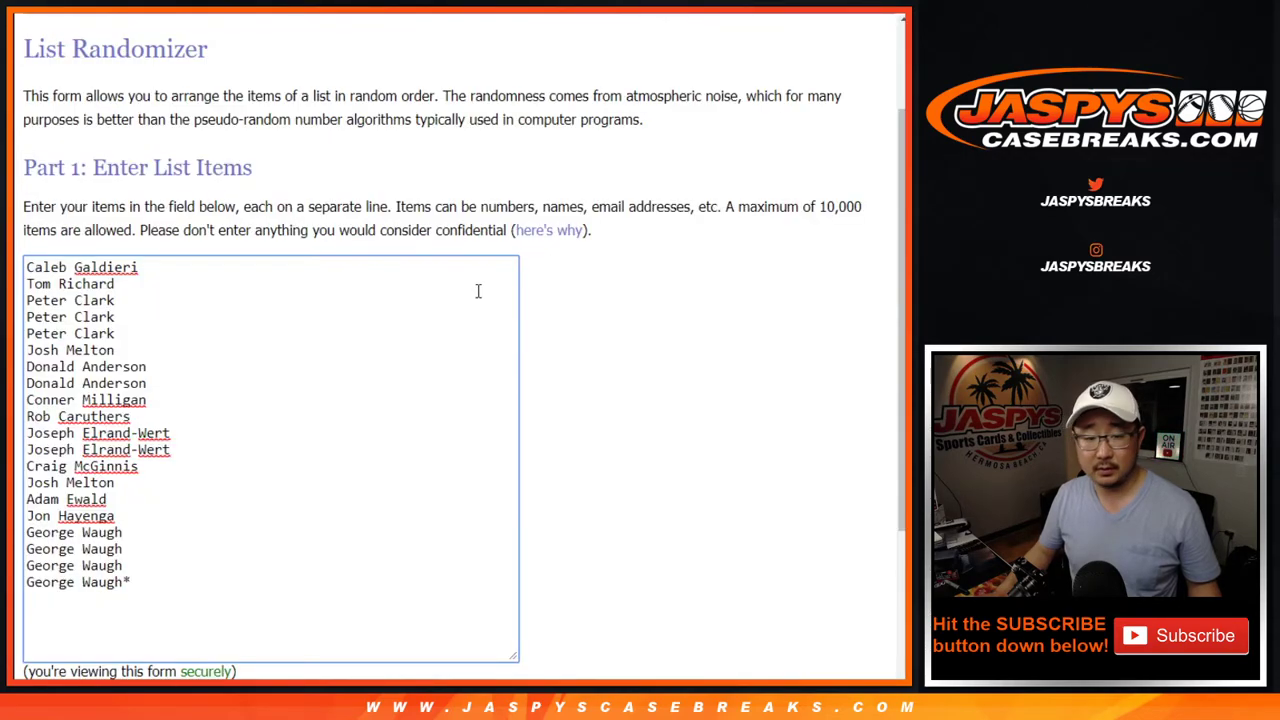
pyautogui.scroll(-2, 600, 345)
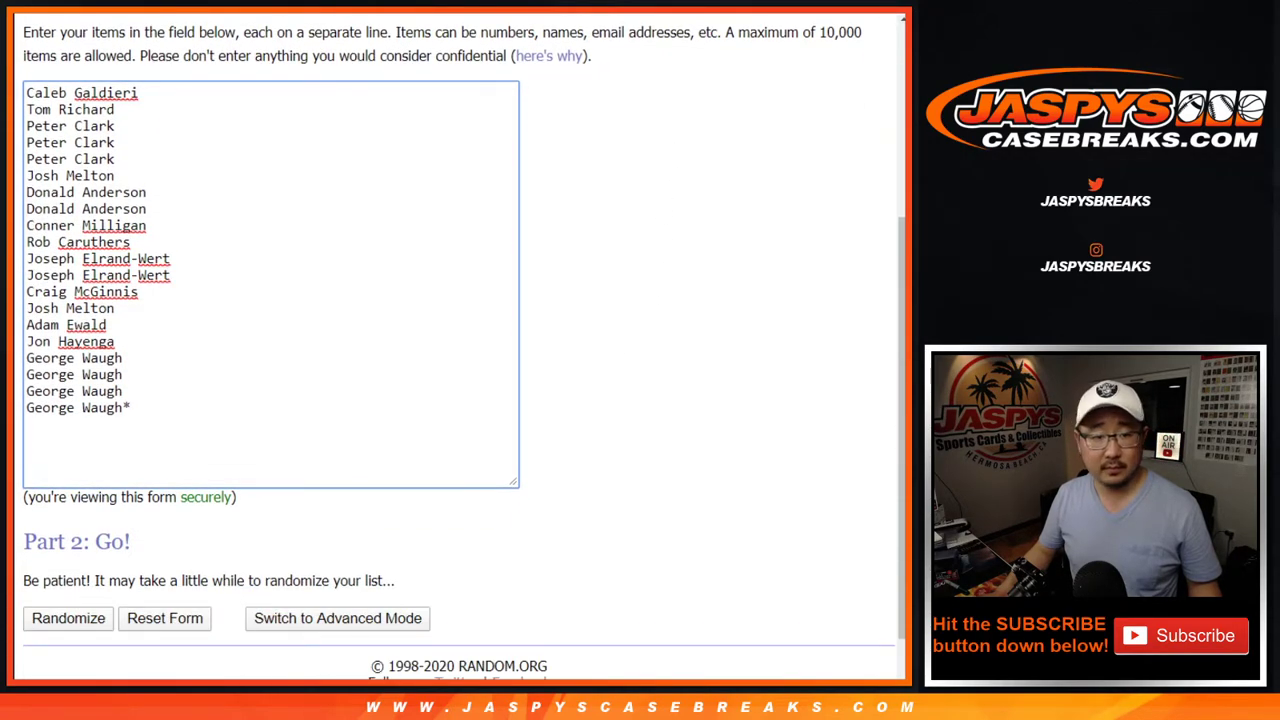
pyautogui.hotkey('ctrl', 'Tab')
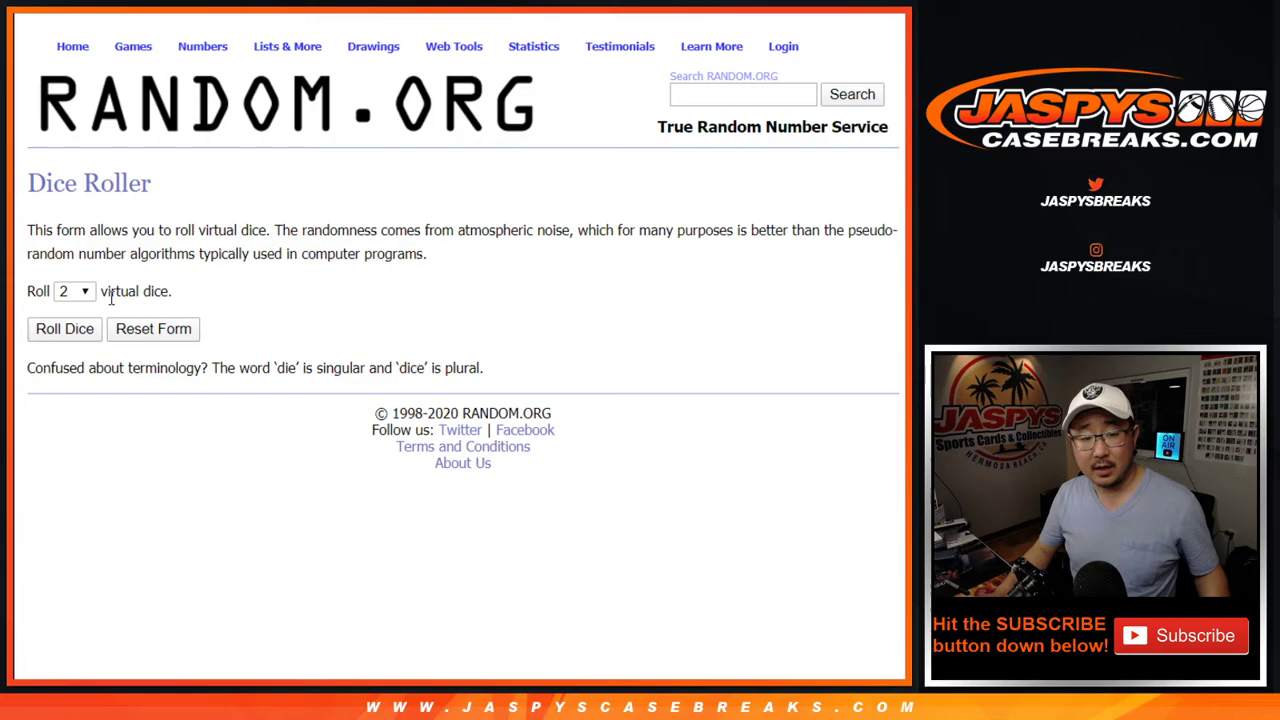
pyautogui.click(62, 330)
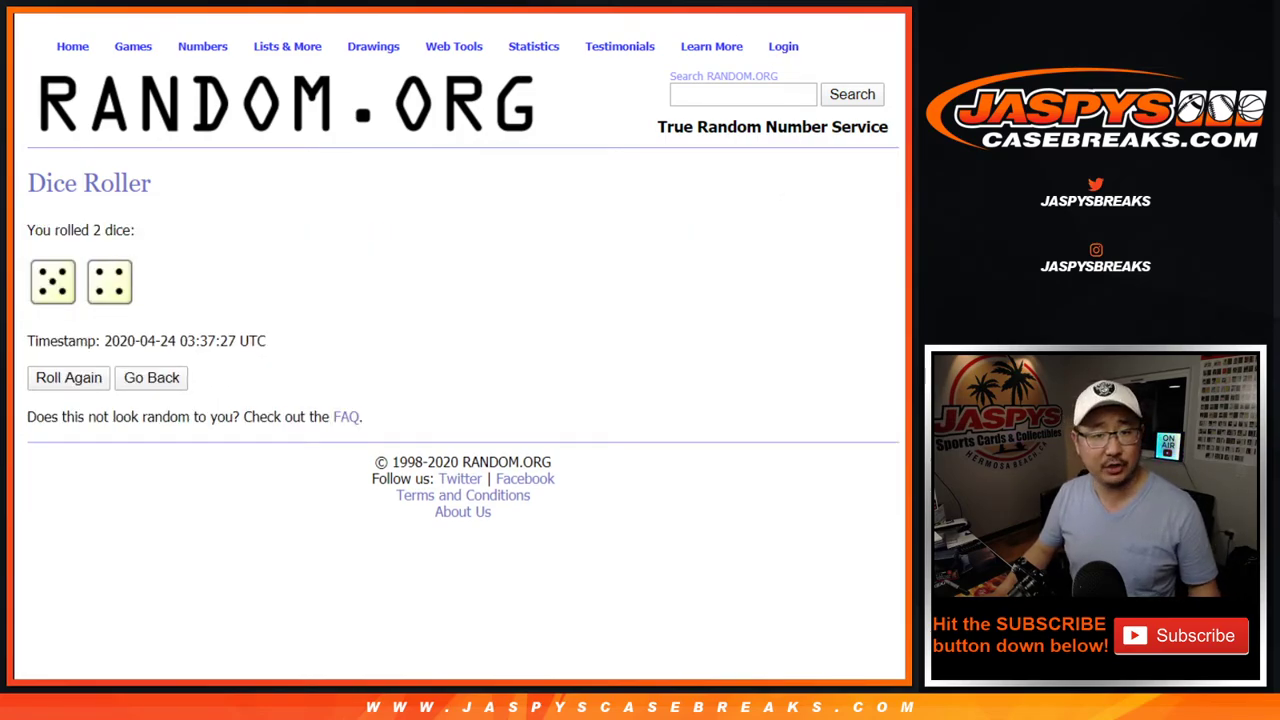
pyautogui.hotkey('ctrl', 'Tab')
pyautogui.moveTo(632, 361); pyautogui.dragTo(668, 397)
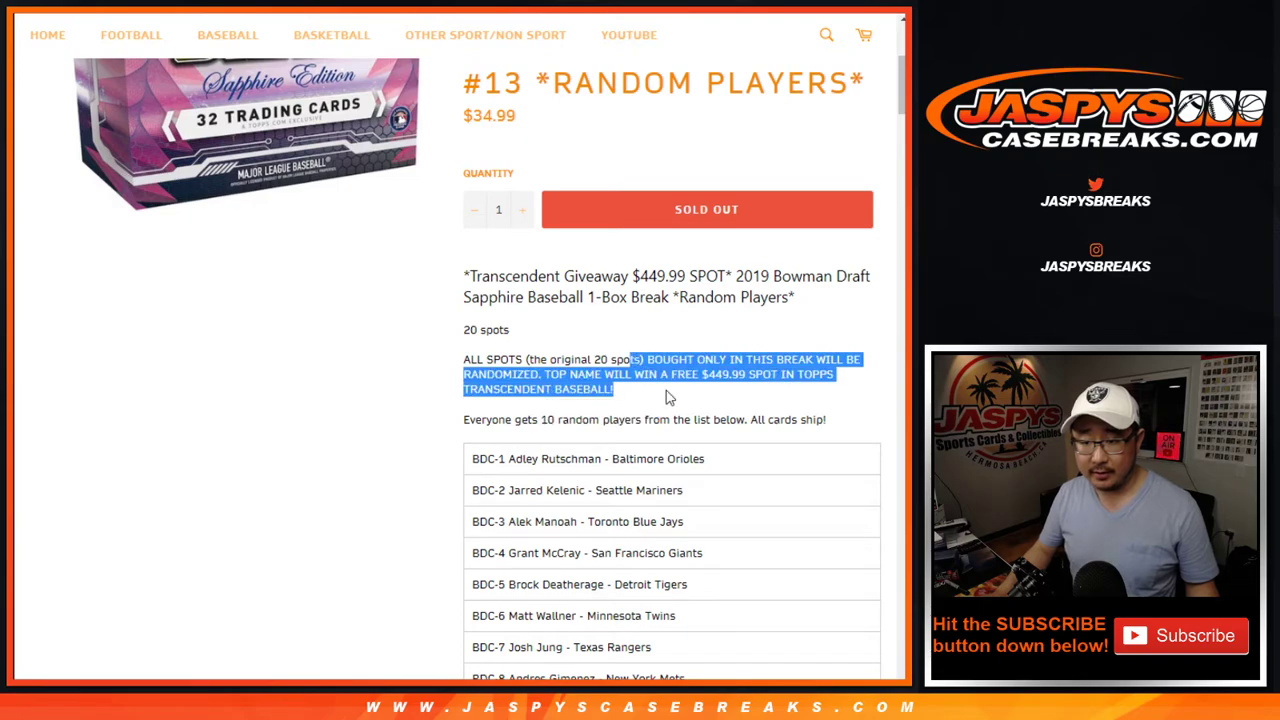
pyautogui.hotkey('ctrl', 'Tab')
pyautogui.hotkey('ctrl', 'Tab')
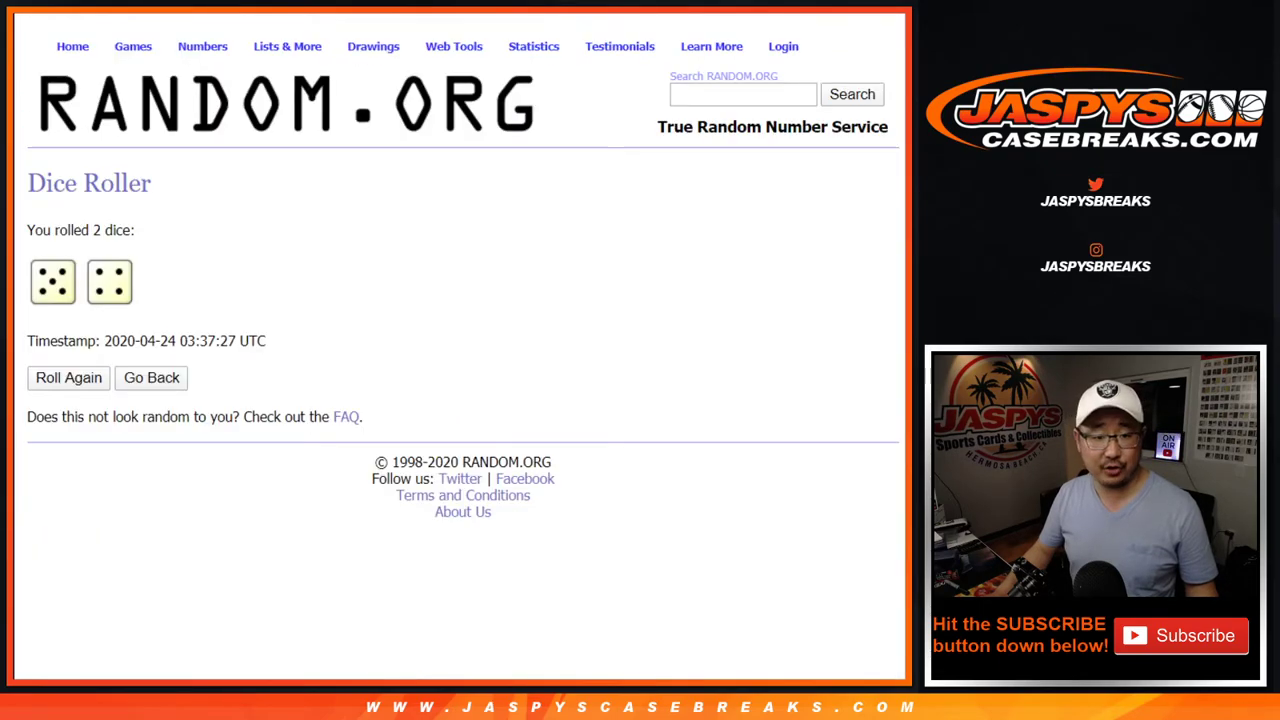
pyautogui.hotkey('ctrl', 'Tab')
pyautogui.scroll(-1, 687, 282)
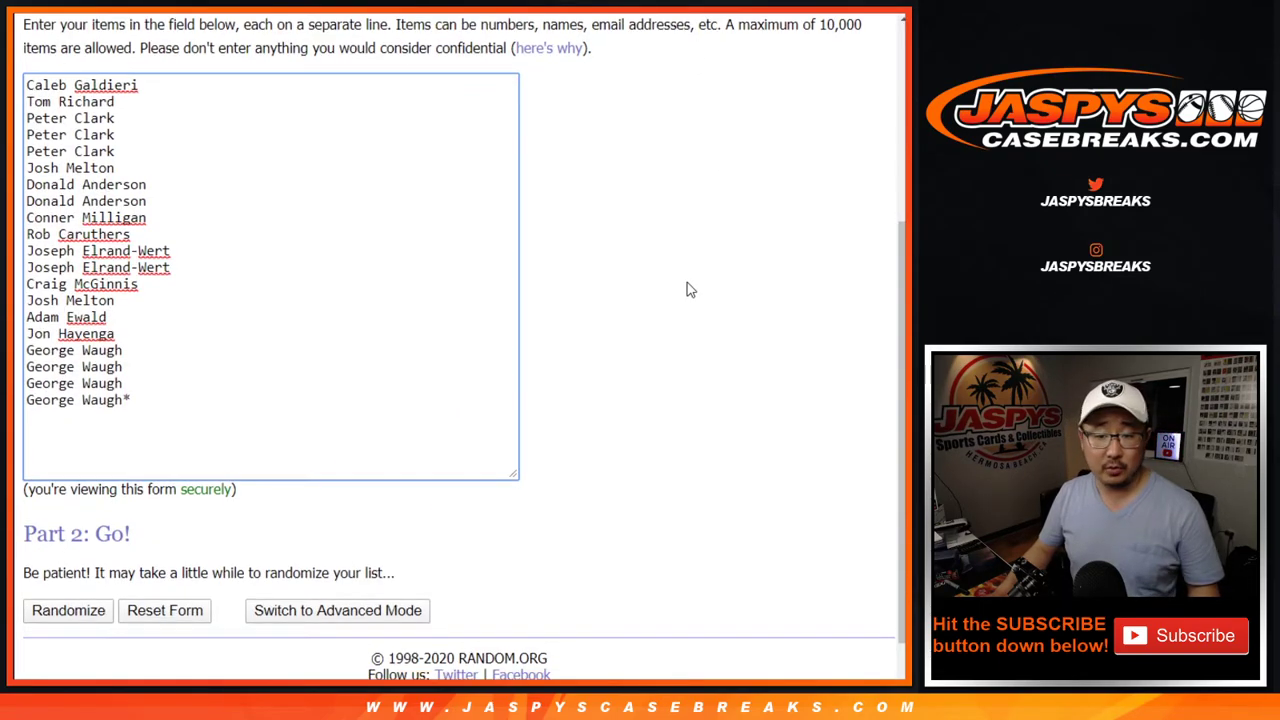
# Shuffle the 20 buyer names nine times and highlight the name in first place
pyautogui.click(58, 563)
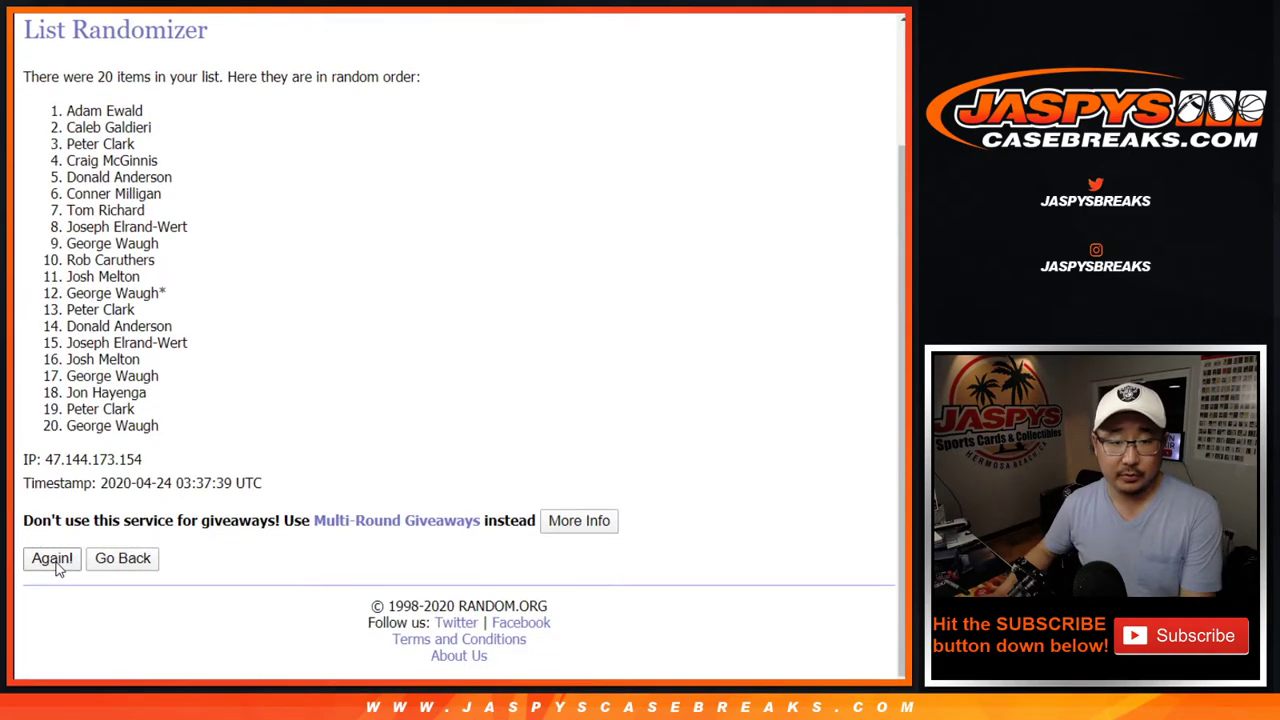
pyautogui.click(52, 560)
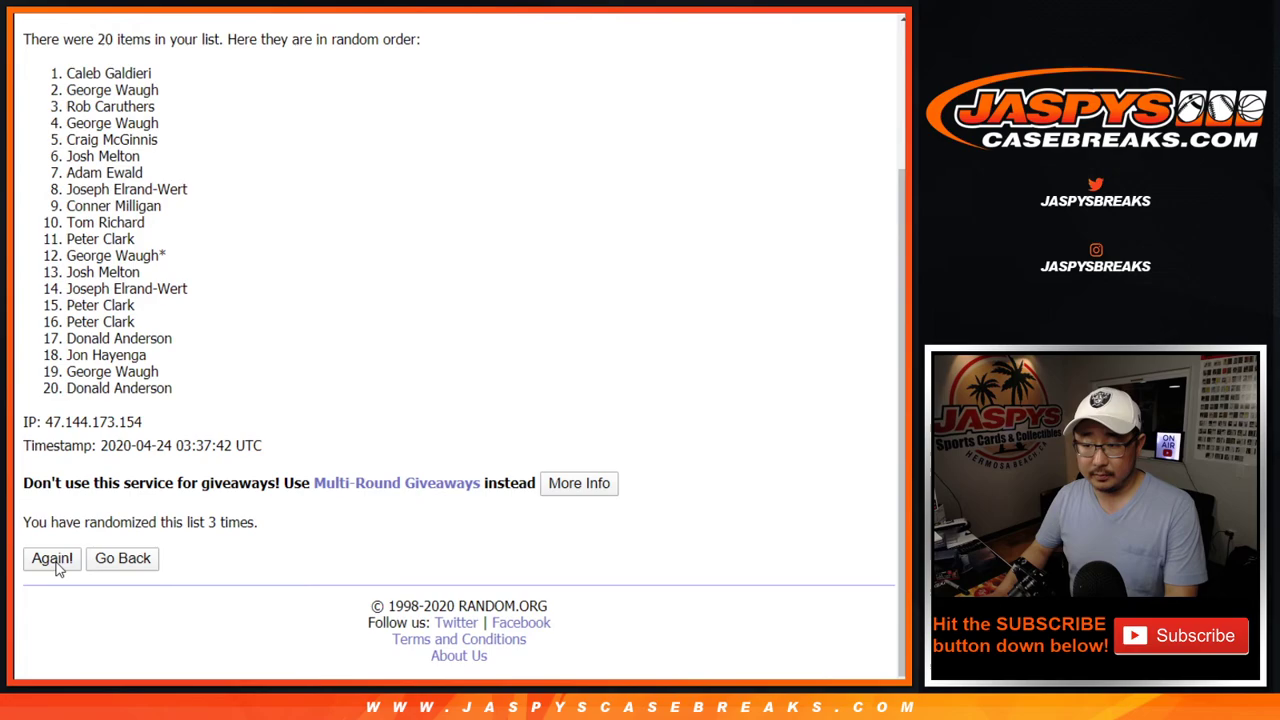
pyautogui.click(52, 558)
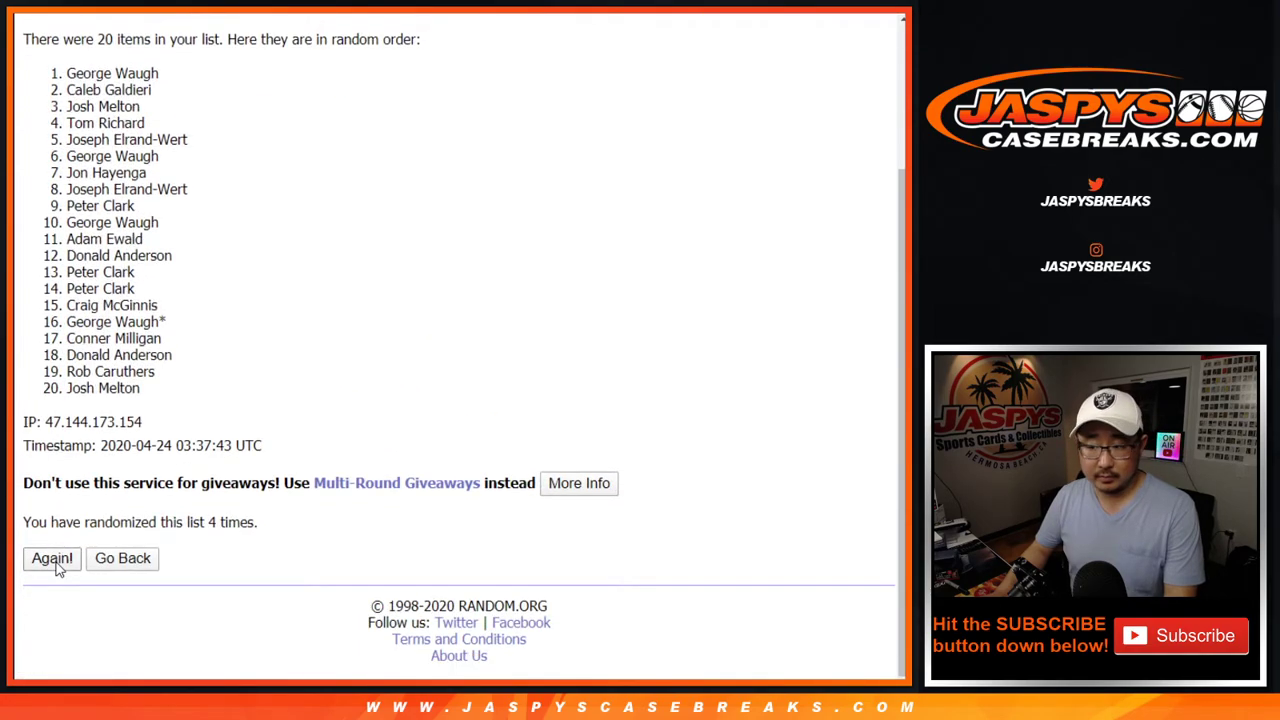
pyautogui.click(52, 558)
pyautogui.click(52, 558)
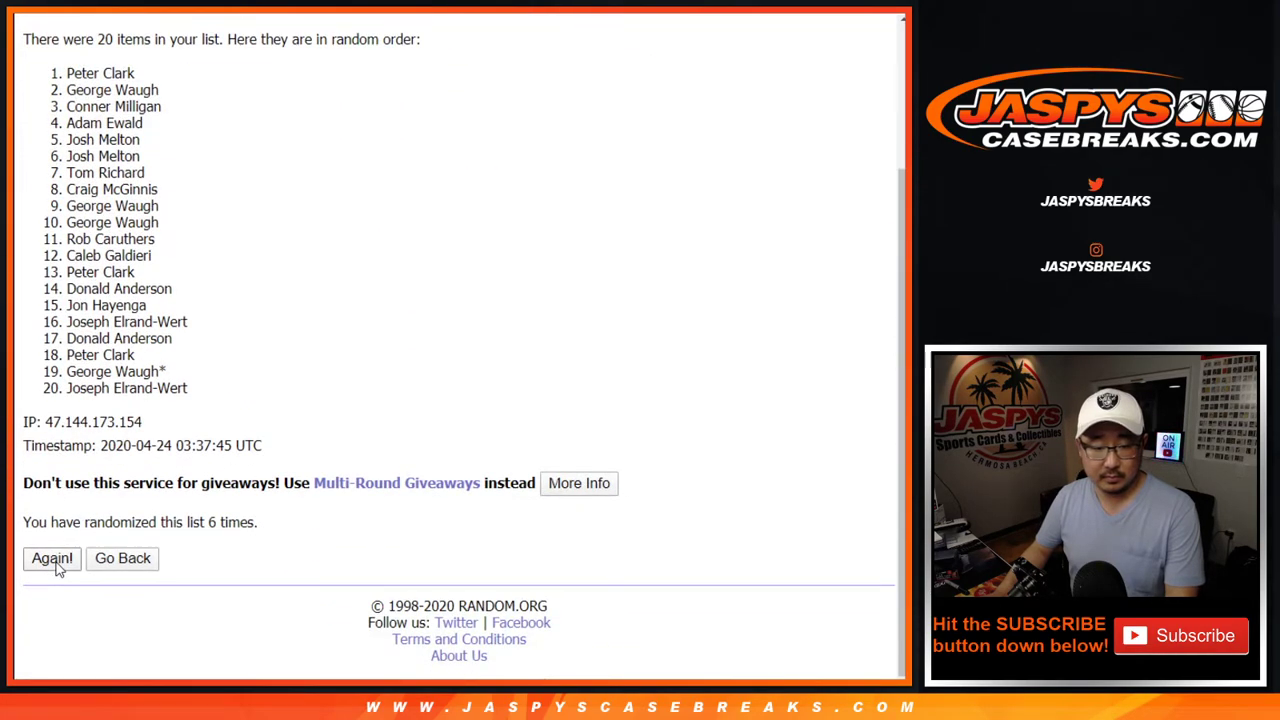
pyautogui.click(52, 558)
pyautogui.click(52, 558)
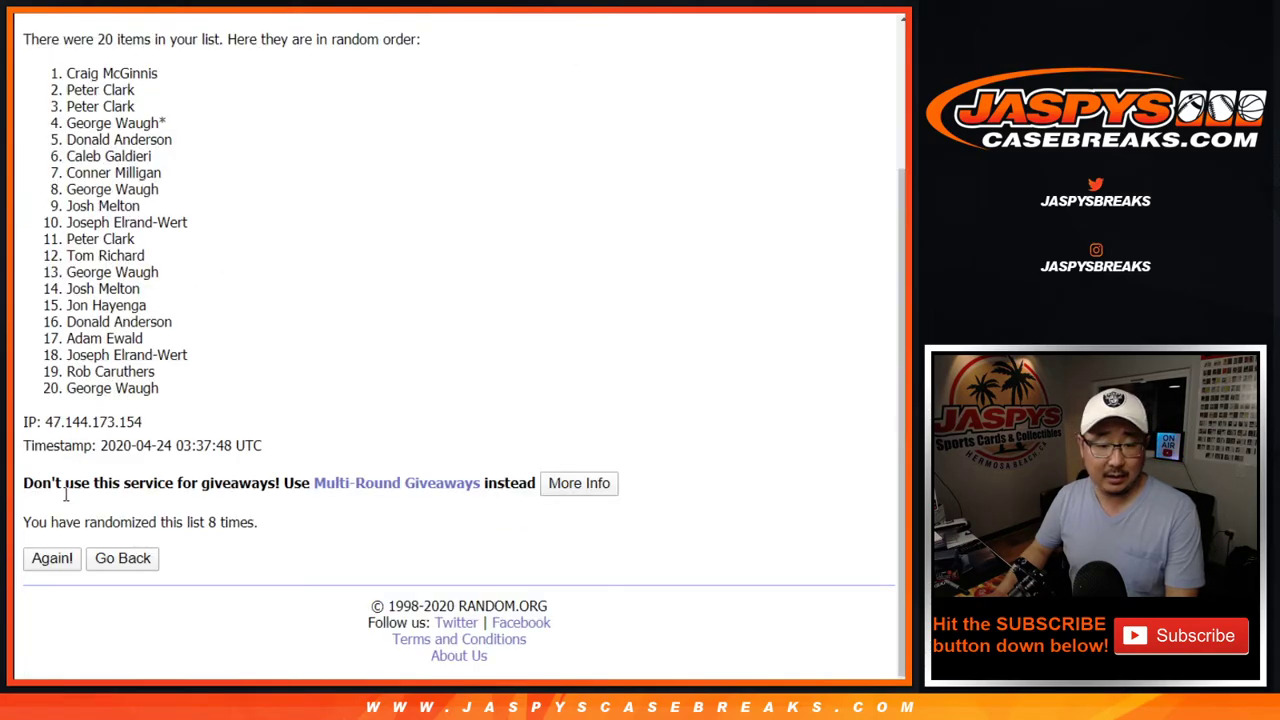
pyautogui.click(40, 562)
pyautogui.scroll(-2, 343, 503)
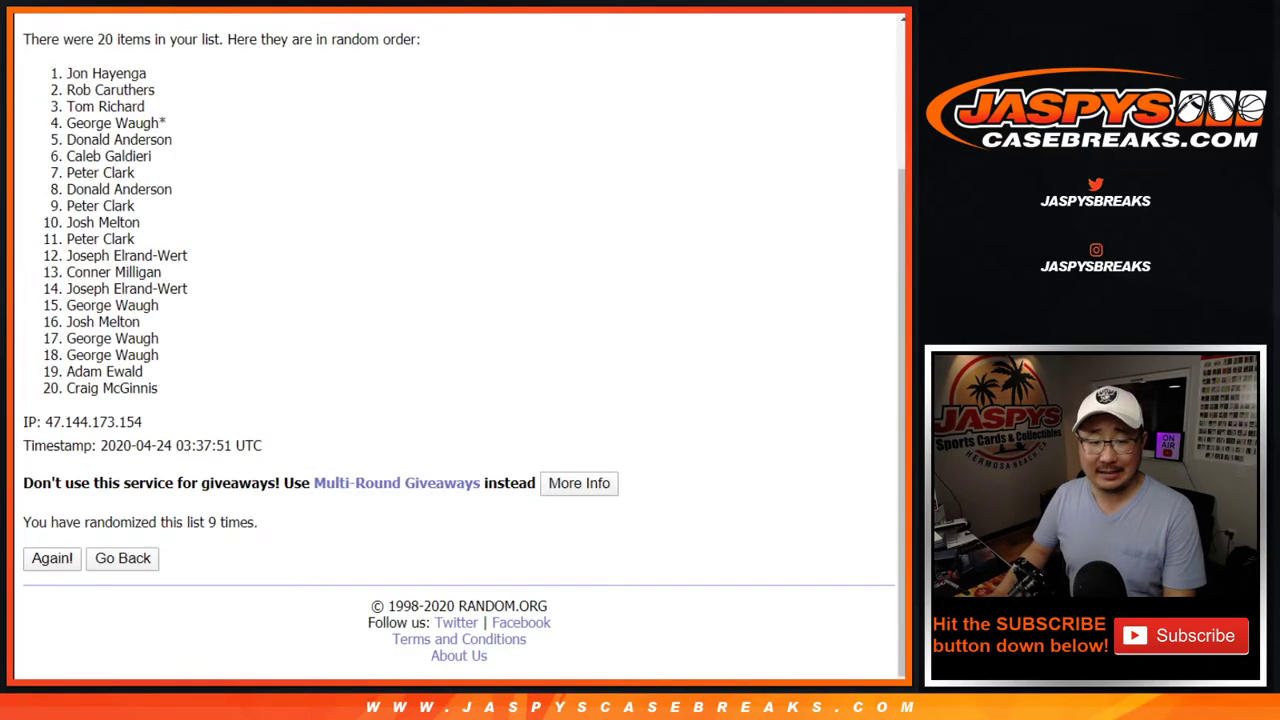
pyautogui.moveTo(70, 70); pyautogui.dragTo(150, 78)
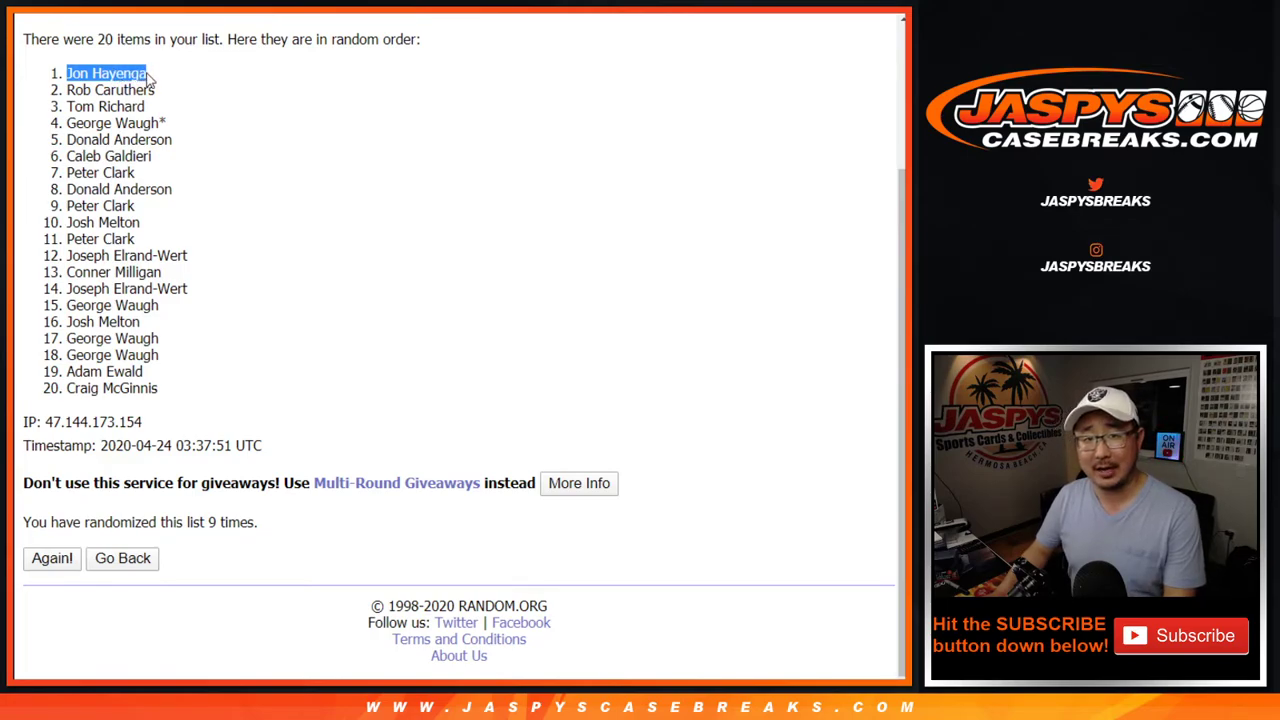